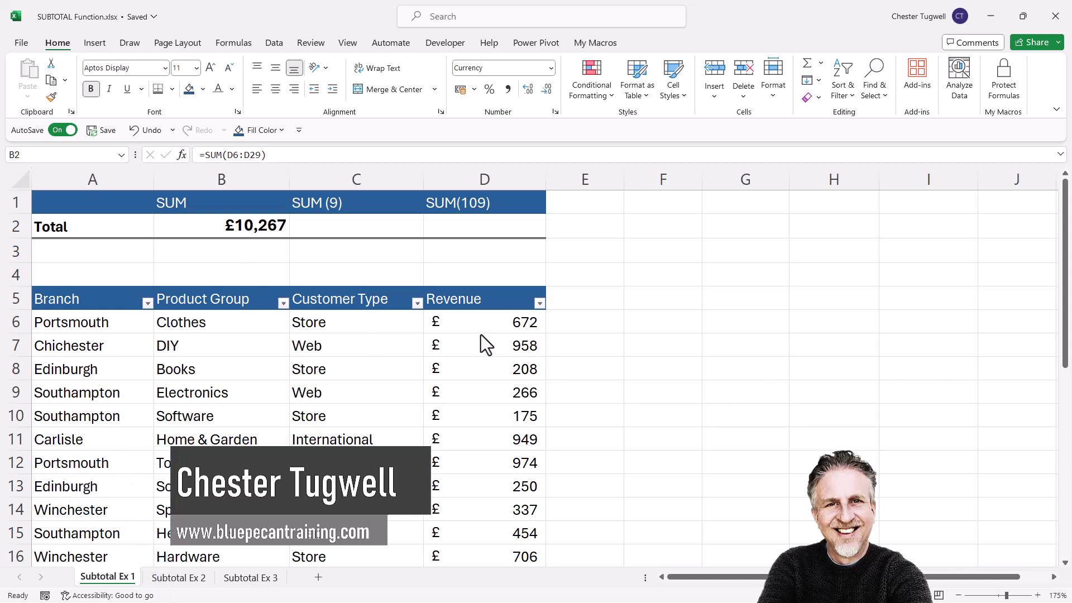
Inspect the existing SUM total formula in B2 without changing it.
{"action": "scroll", "coordinate": [490, 327], "scroll_direction": "down", "scroll_amount": 8}
{"action": "scroll", "coordinate": [490, 326], "scroll_direction": "up", "scroll_amount": 8}
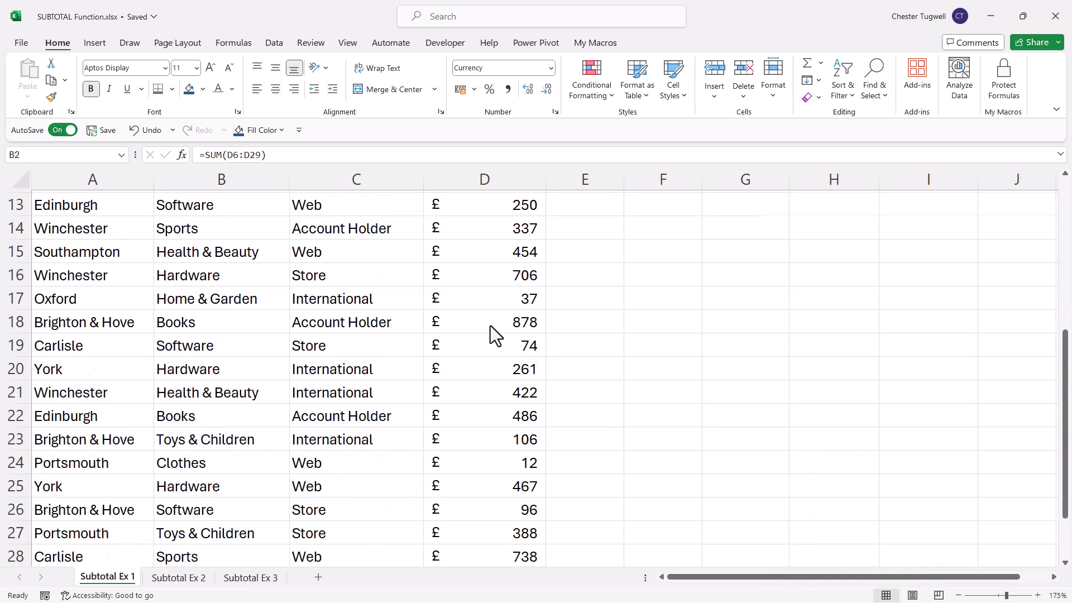
{"action": "double_click", "coordinate": [244, 225]}
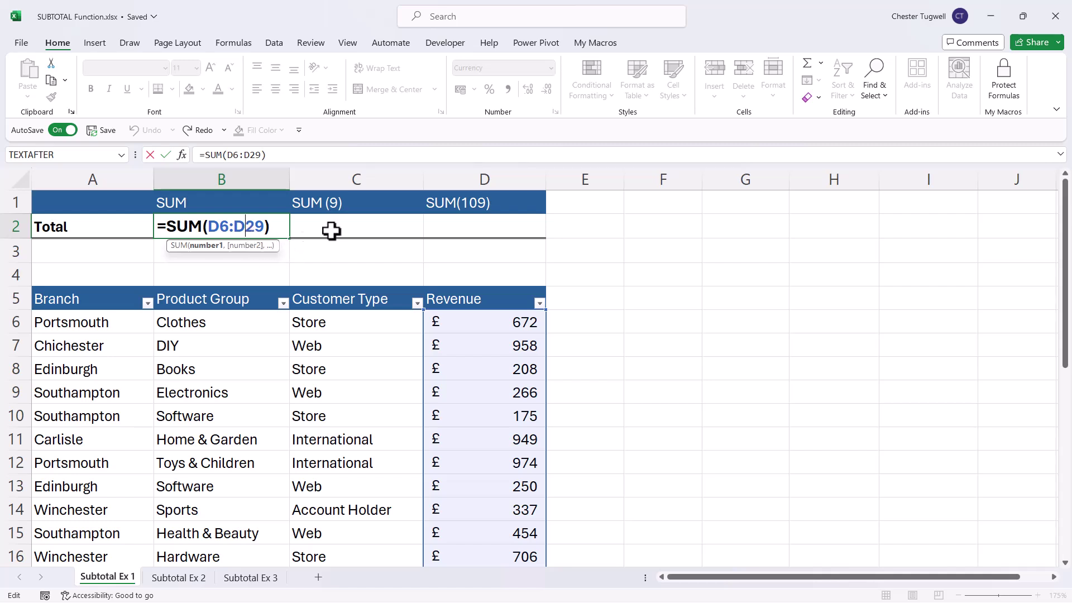
{"action": "key", "text": "Return"}
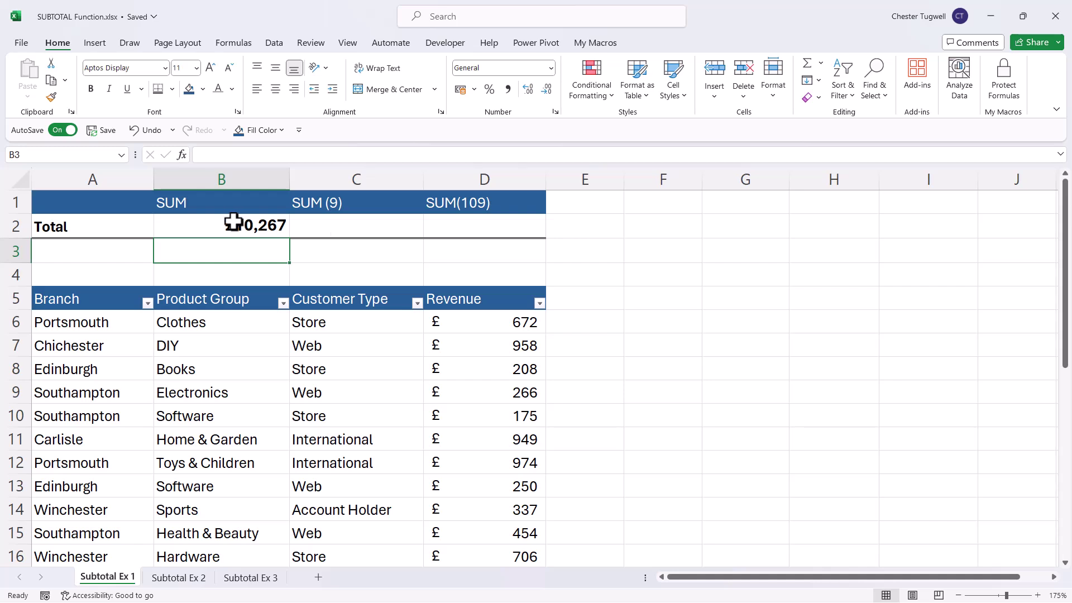
Enter =SUBTOTAL(9,D6:D29) in C2, returning £10,267.
{"action": "left_click", "coordinate": [316, 227]}
{"action": "type", "text": "=s"}
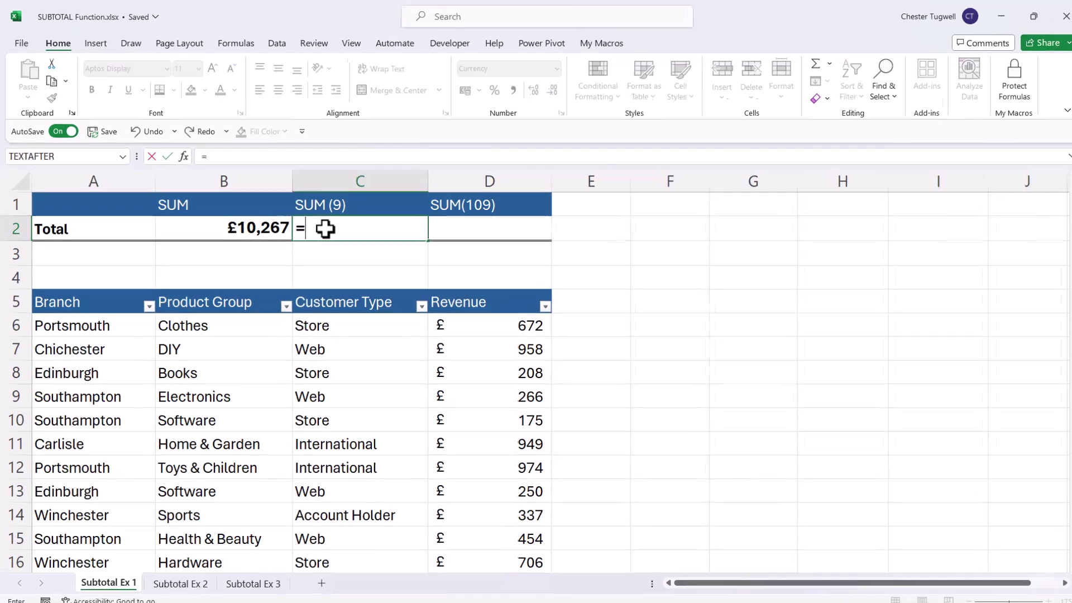
{"action": "type", "text": "ub"}
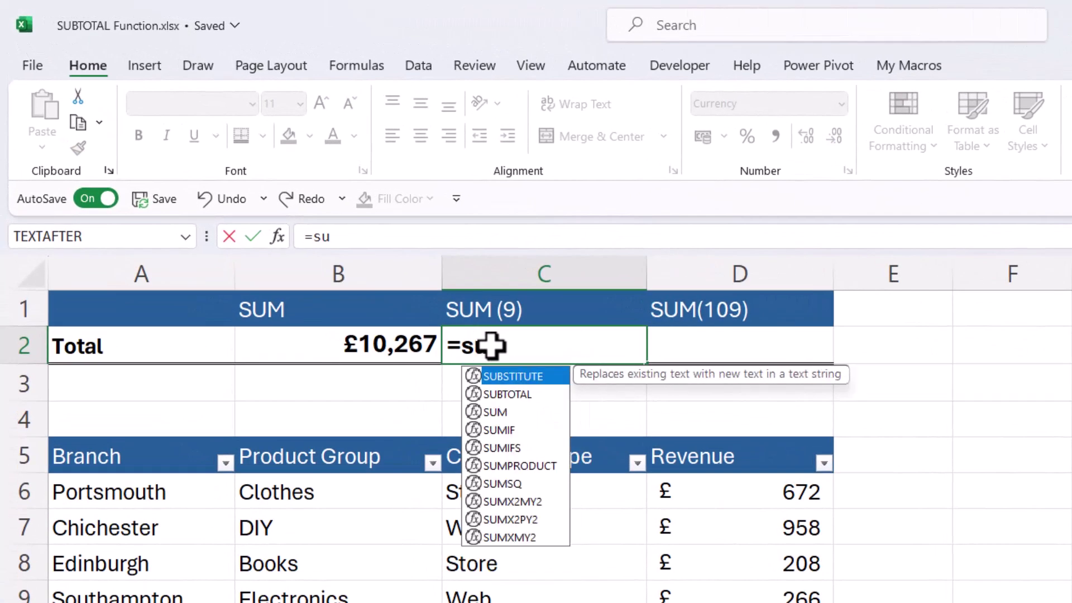
{"action": "double_click", "coordinate": [493, 397]}
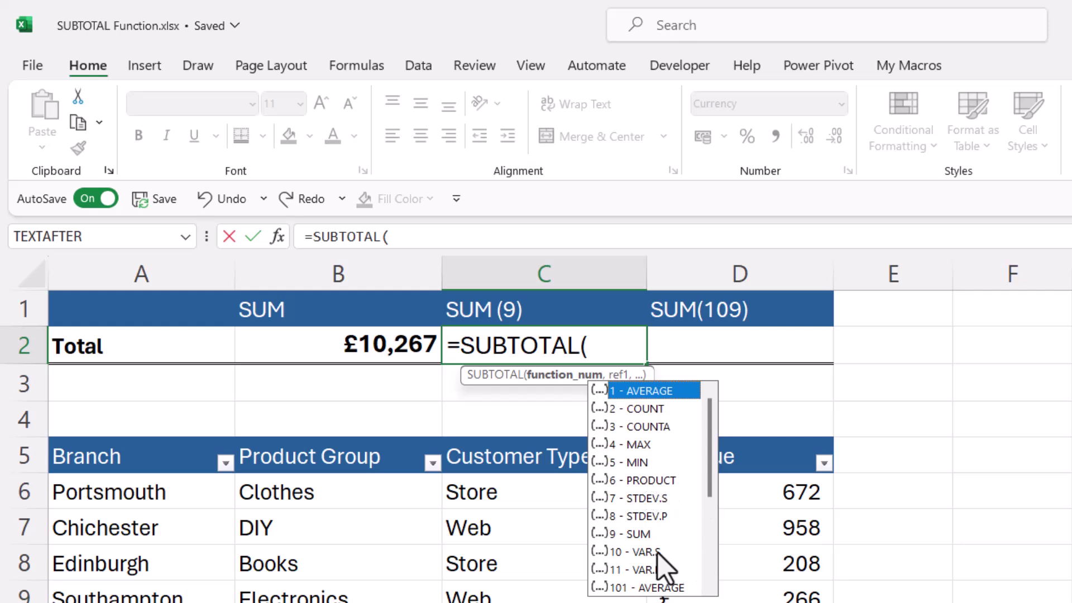
{"action": "double_click", "coordinate": [636, 535]}
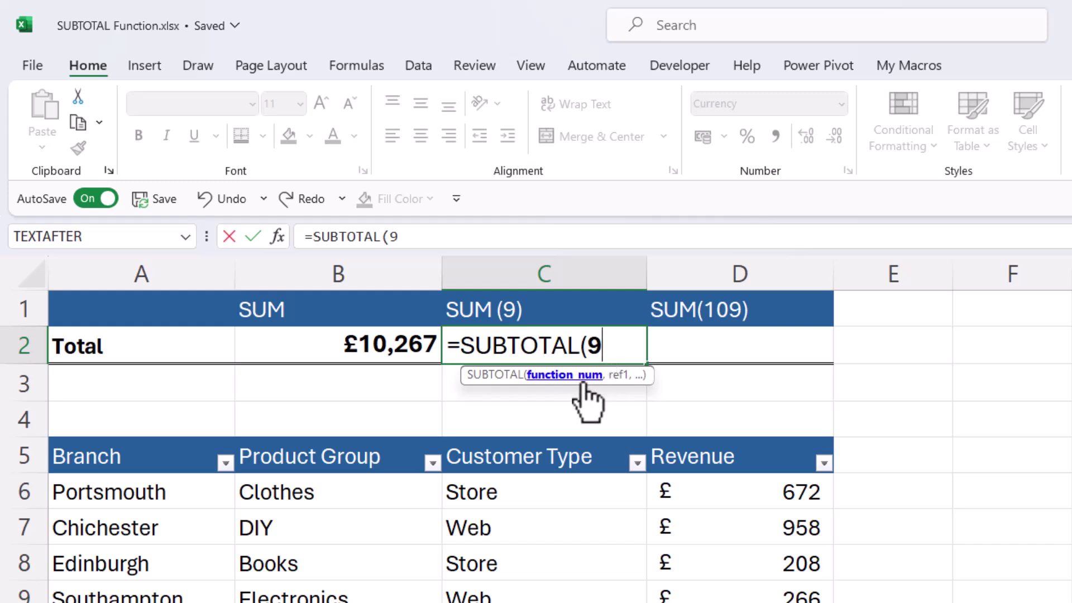
{"action": "type", "text": ","}
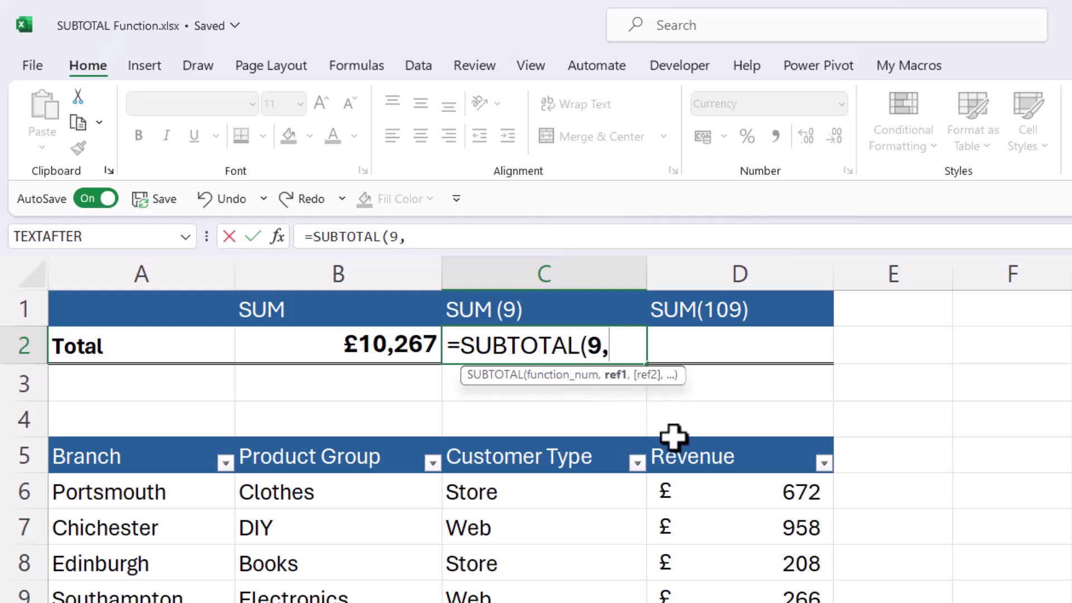
{"action": "scroll", "coordinate": [735, 397], "scroll_direction": "down", "scroll_amount": 1}
{"action": "left_click_drag", "start_coordinate": [732, 390], "coordinate": [500, 541]}
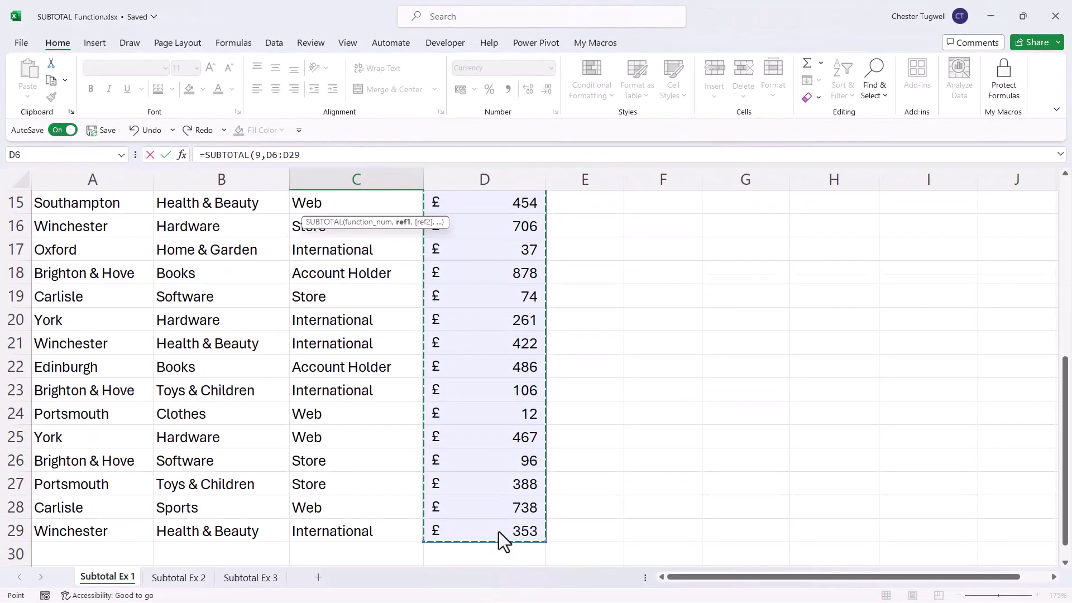
{"action": "scroll", "coordinate": [570, 419], "scroll_direction": "up", "scroll_amount": 3}
{"action": "scroll", "coordinate": [570, 420], "scroll_direction": "up", "scroll_amount": 2}
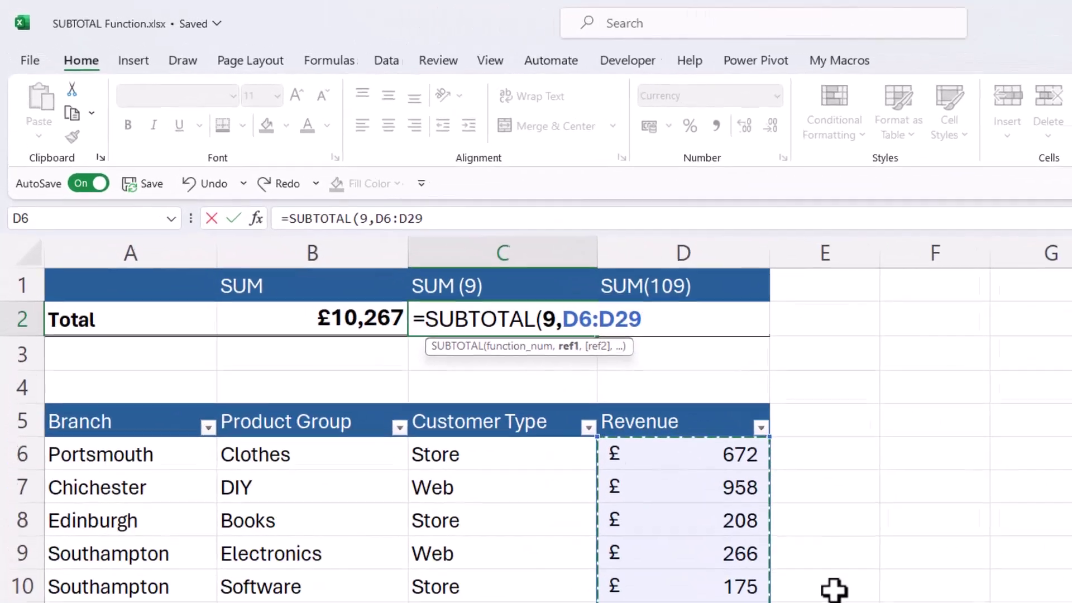
{"action": "type", "text": ")"}
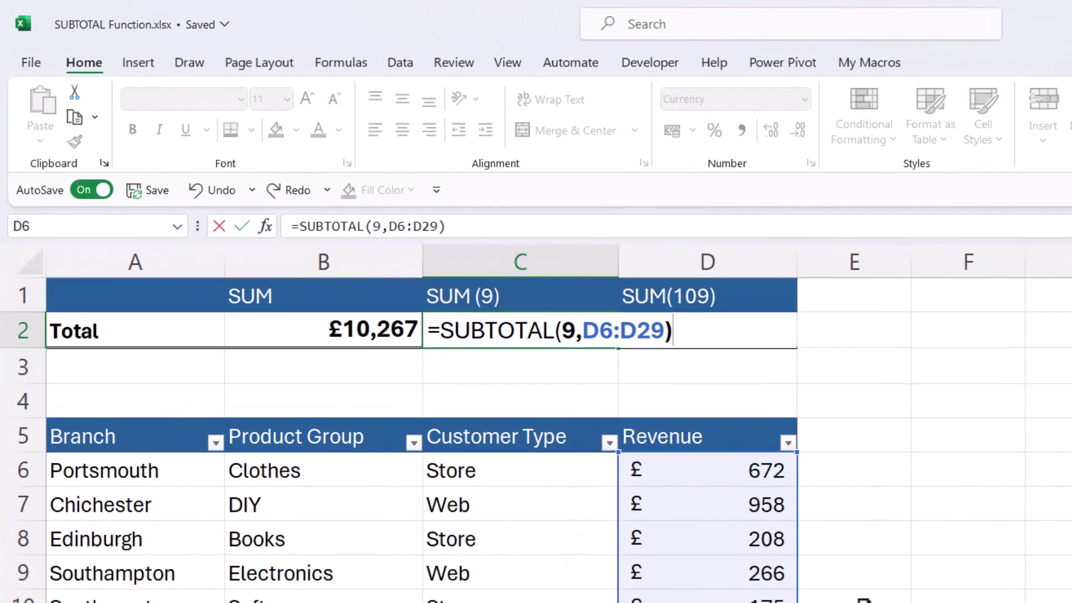
{"action": "key", "text": "Return"}
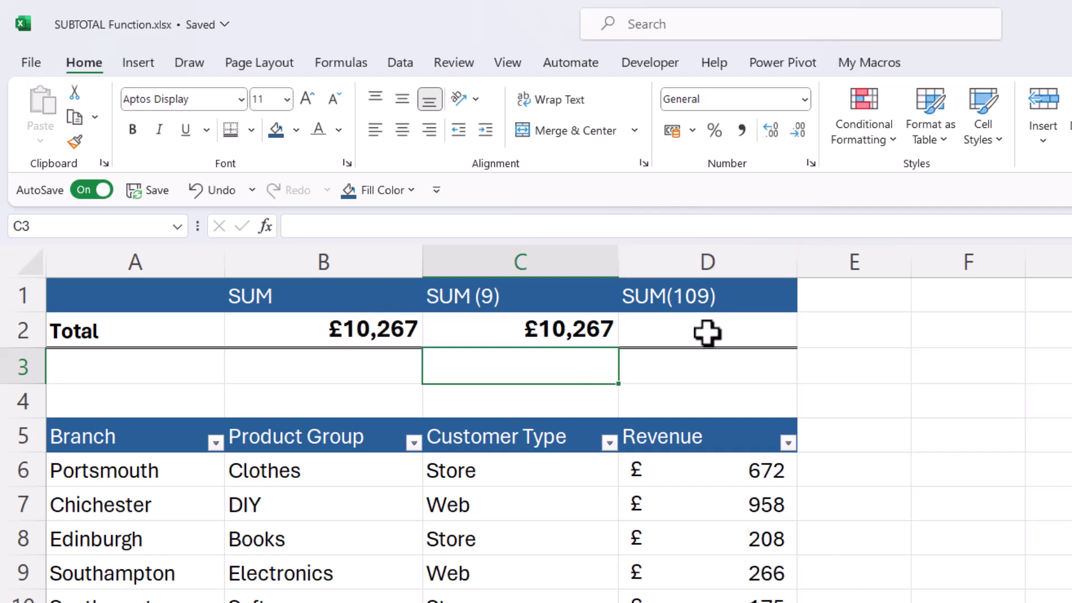
Start a SUBTOTAL formula in D2 using function 109 - SUM.
{"action": "left_click", "coordinate": [706, 334]}
{"action": "type", "text": "=subt"}
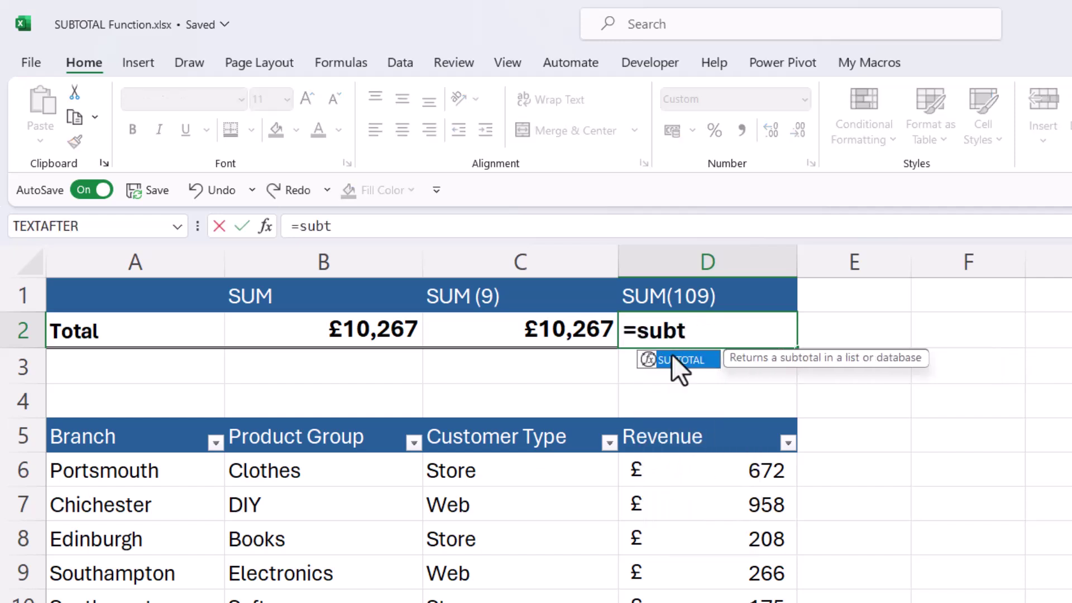
{"action": "double_click", "coordinate": [672, 360]}
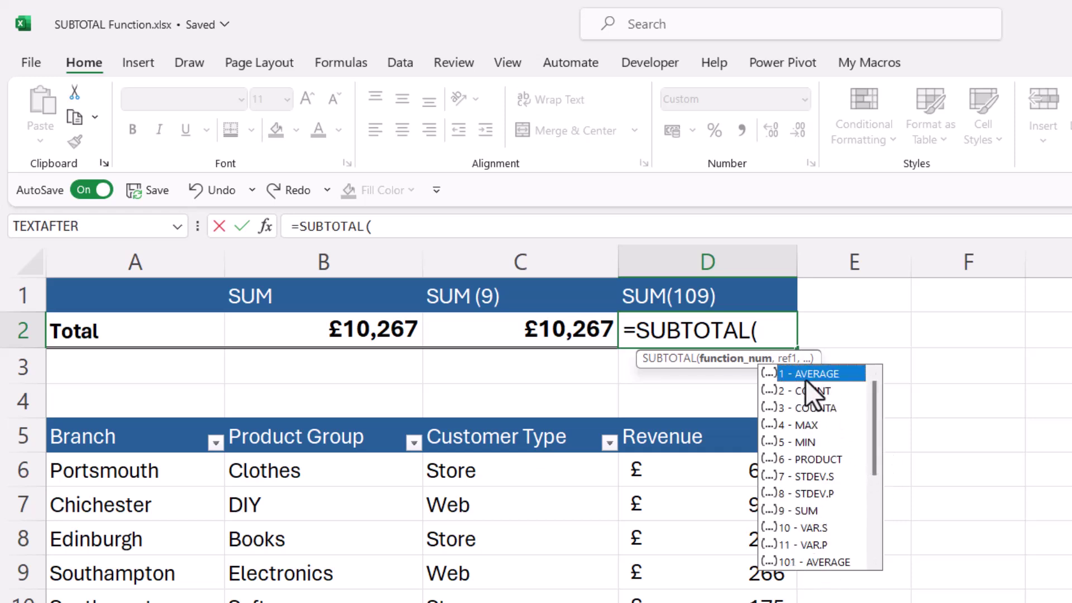
{"action": "left_click_drag", "start_coordinate": [879, 436], "coordinate": [881, 483]}
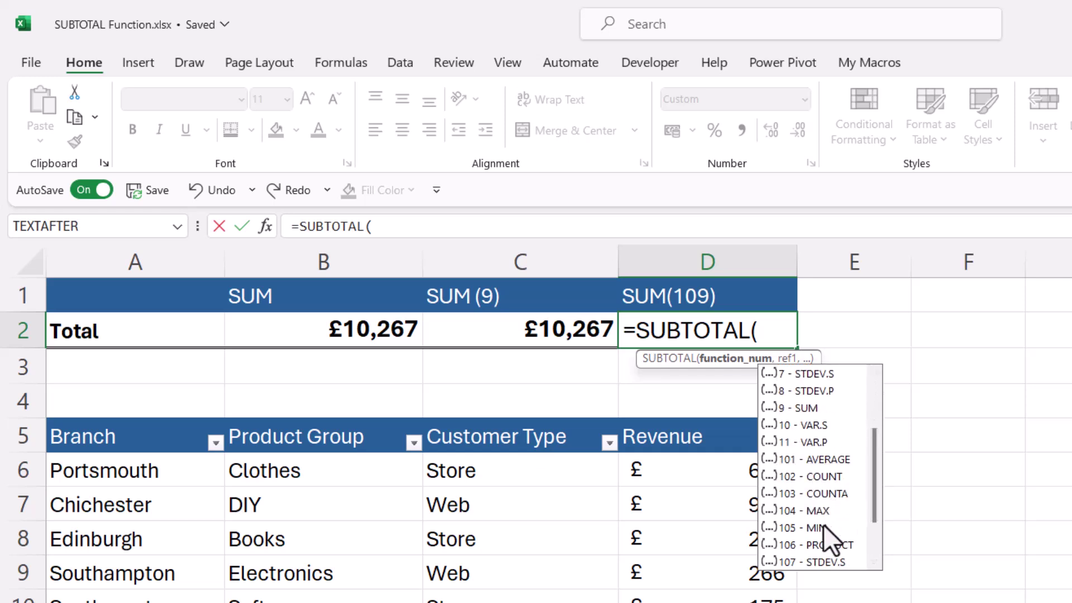
{"action": "left_click_drag", "start_coordinate": [885, 514], "coordinate": [881, 491]}
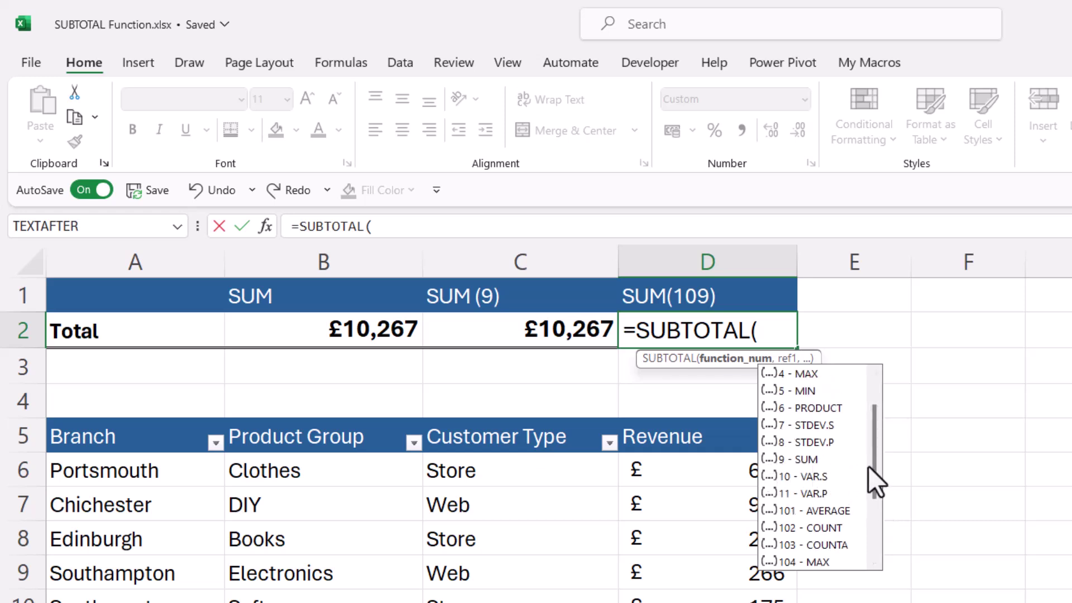
{"action": "left_click_drag", "start_coordinate": [876, 478], "coordinate": [851, 521]}
{"action": "scroll", "coordinate": [850, 522], "scroll_direction": "down", "scroll_amount": 2}
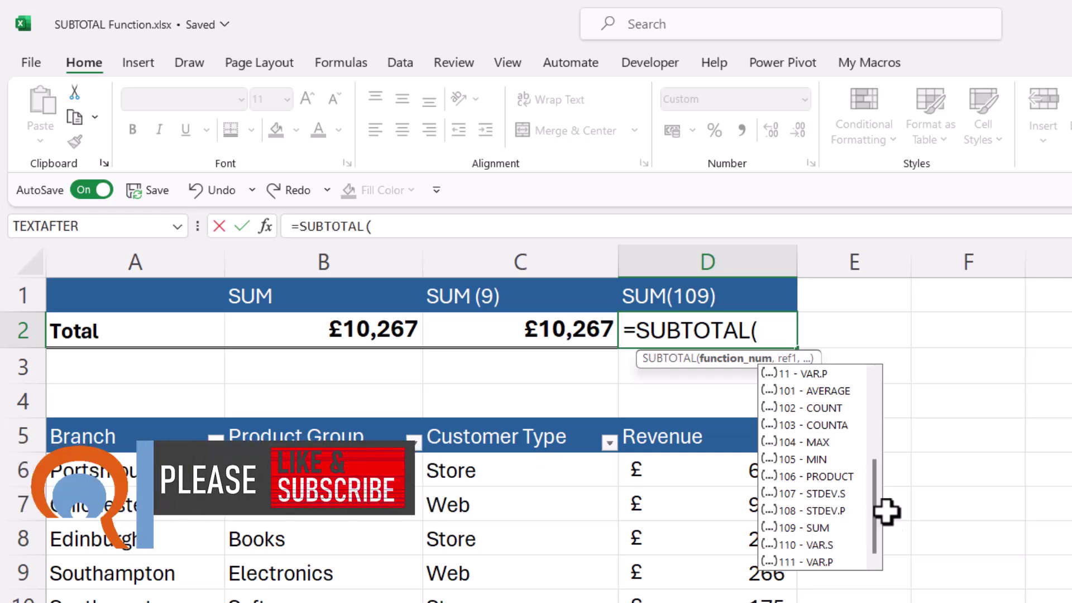
{"action": "left_click_drag", "start_coordinate": [878, 531], "coordinate": [897, 416]}
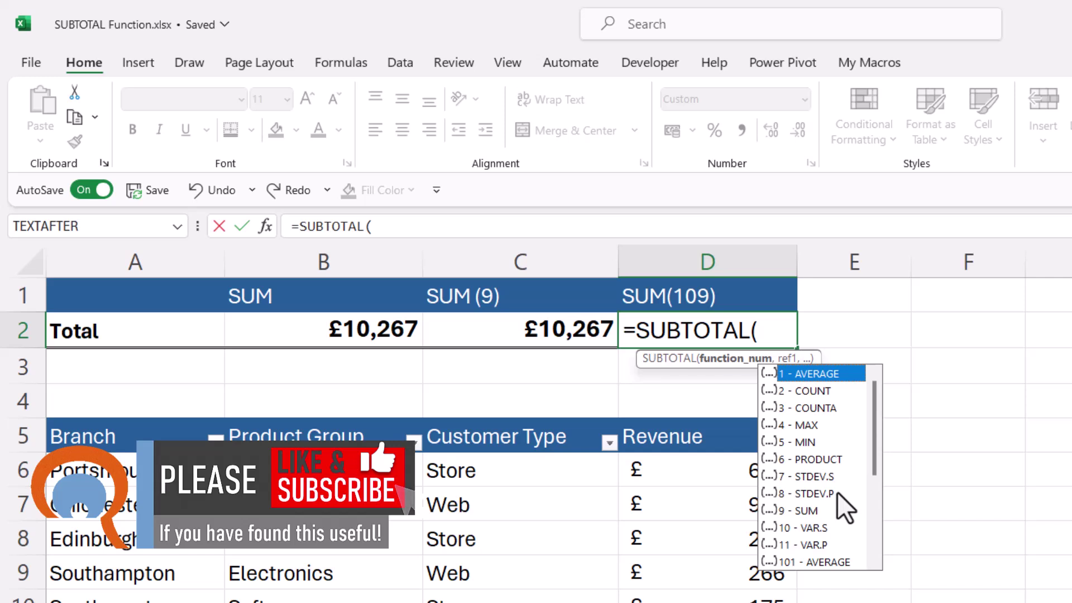
{"action": "left_click_drag", "start_coordinate": [872, 460], "coordinate": [875, 533]}
{"action": "double_click", "coordinate": [821, 528]}
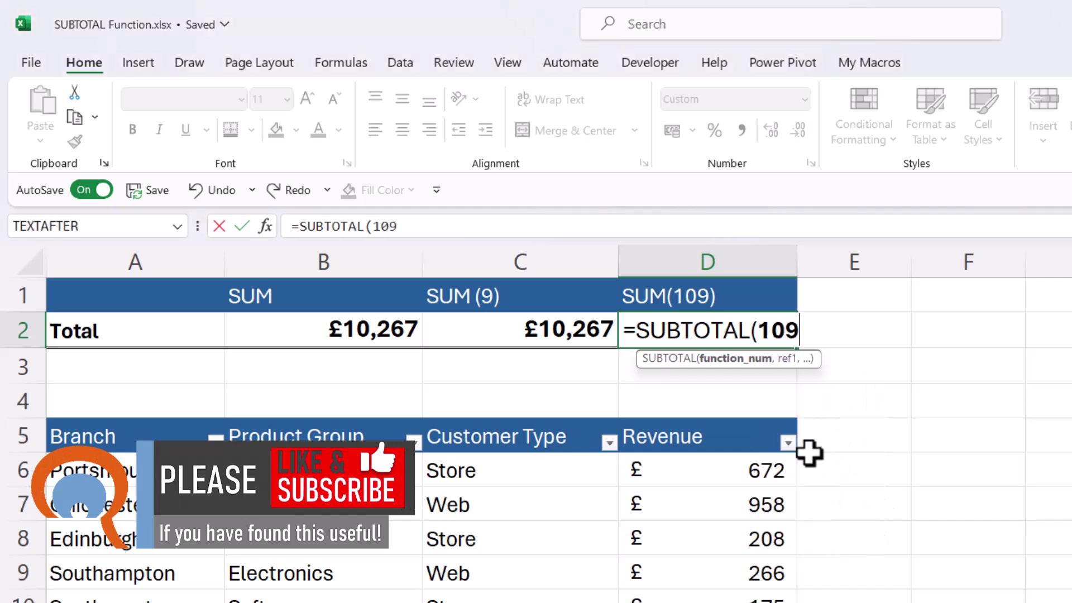
Complete the D2 formula as =SUBTOTAL(109,D6:D29), returning £10,267.
{"action": "type", "text": ","}
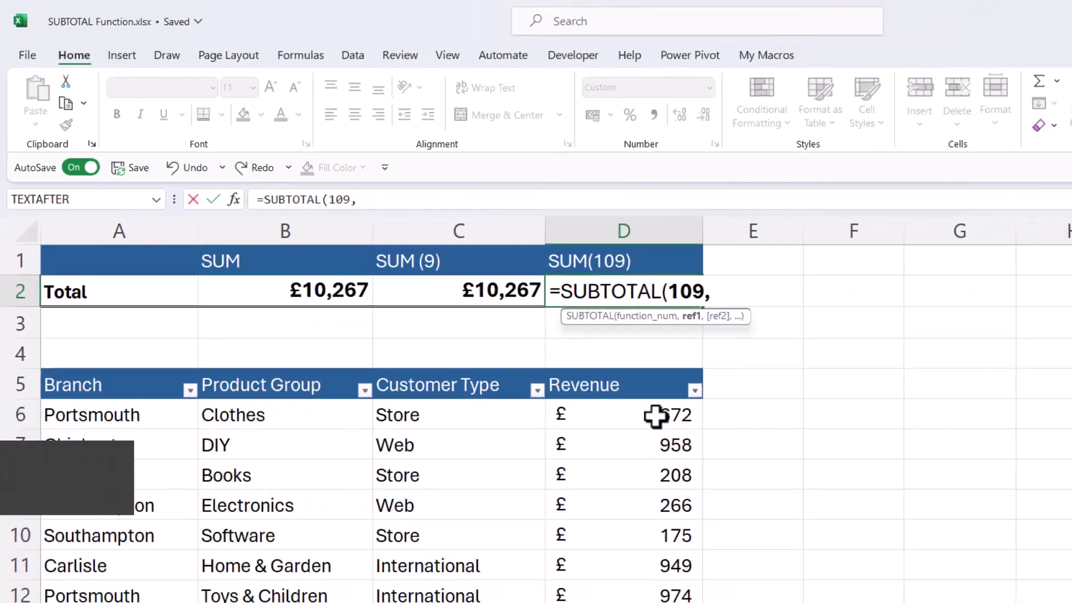
{"action": "left_click_drag", "start_coordinate": [744, 471], "coordinate": [517, 522]}
{"action": "scroll", "coordinate": [640, 369], "scroll_direction": "up", "scroll_amount": 5}
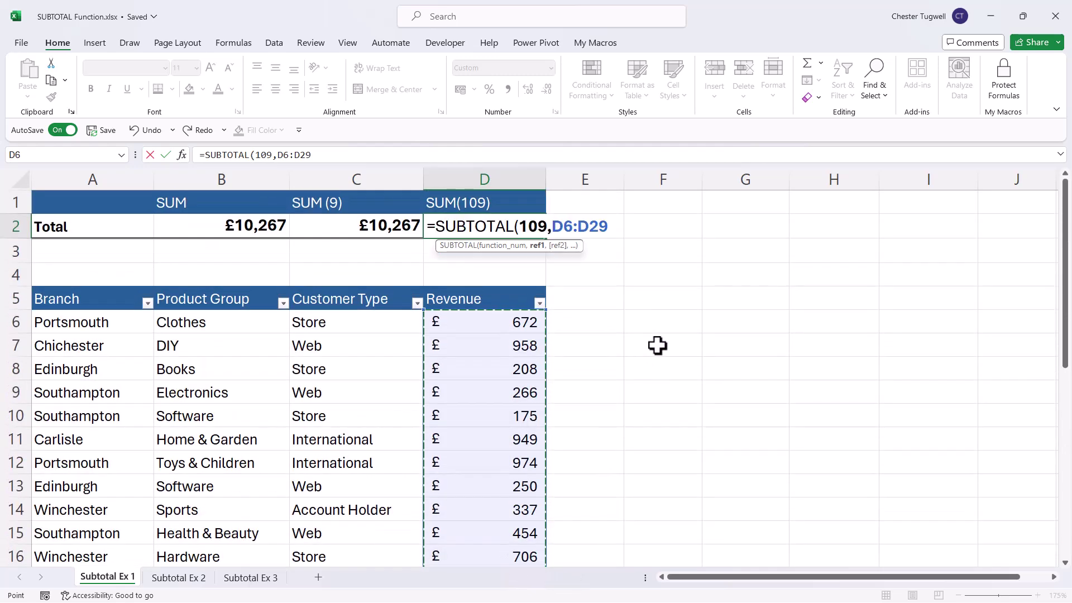
{"action": "type", "text": ")"}
{"action": "key", "text": "Return"}
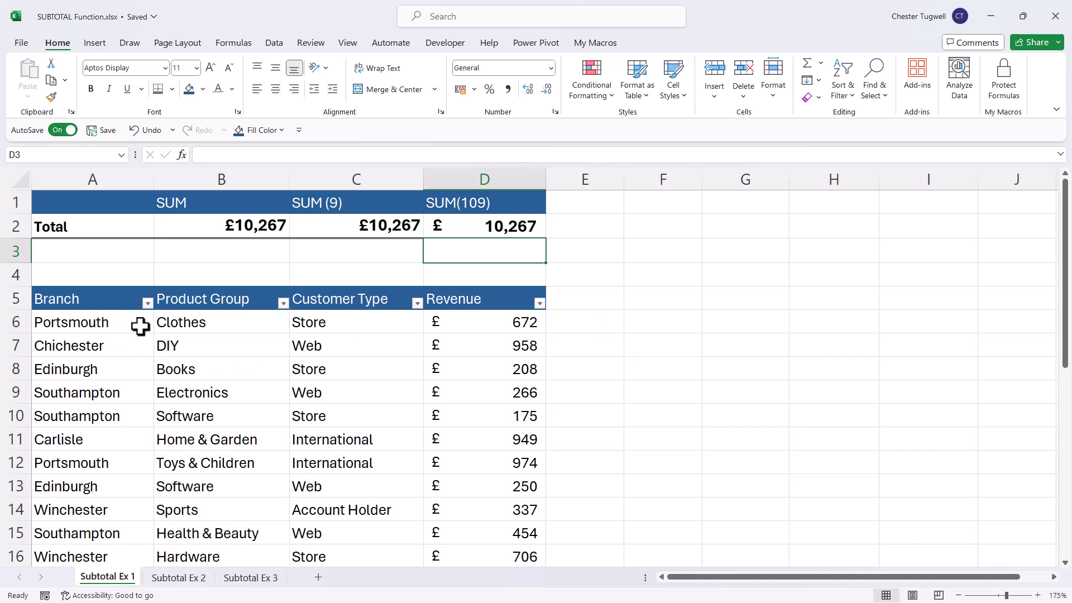
Filter the Branch column to show only Southampton rows.
{"action": "left_click", "coordinate": [147, 303]}
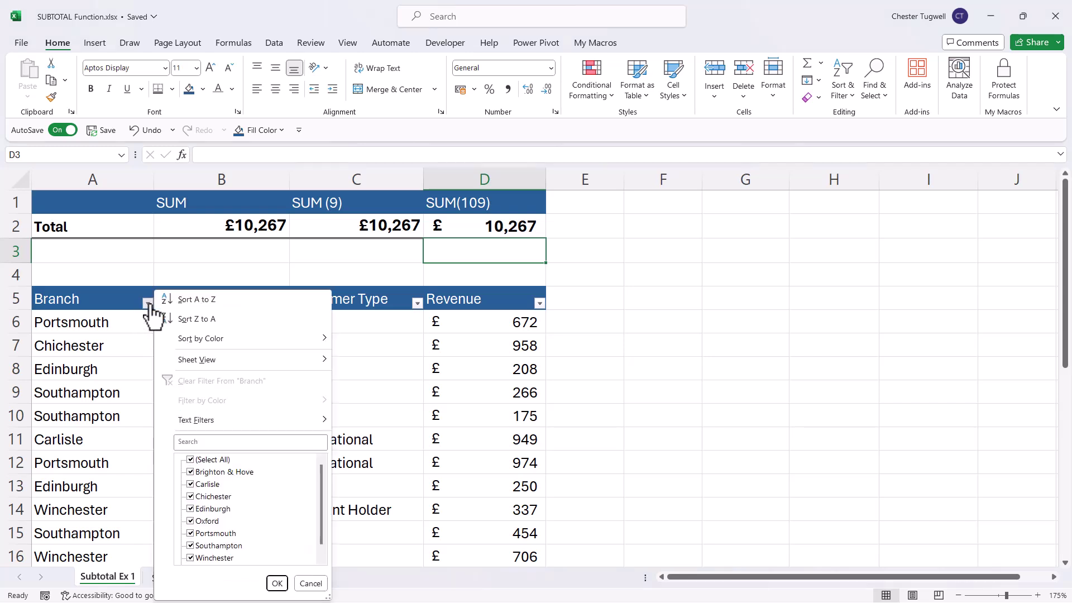
{"action": "left_click", "coordinate": [190, 461]}
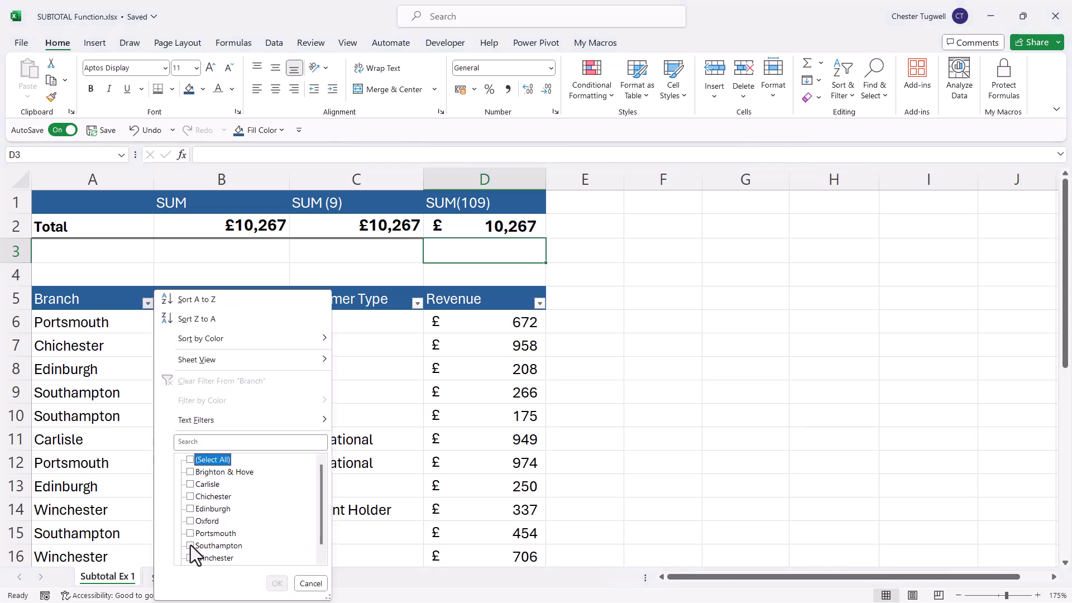
{"action": "left_click", "coordinate": [190, 546]}
{"action": "left_click", "coordinate": [277, 584]}
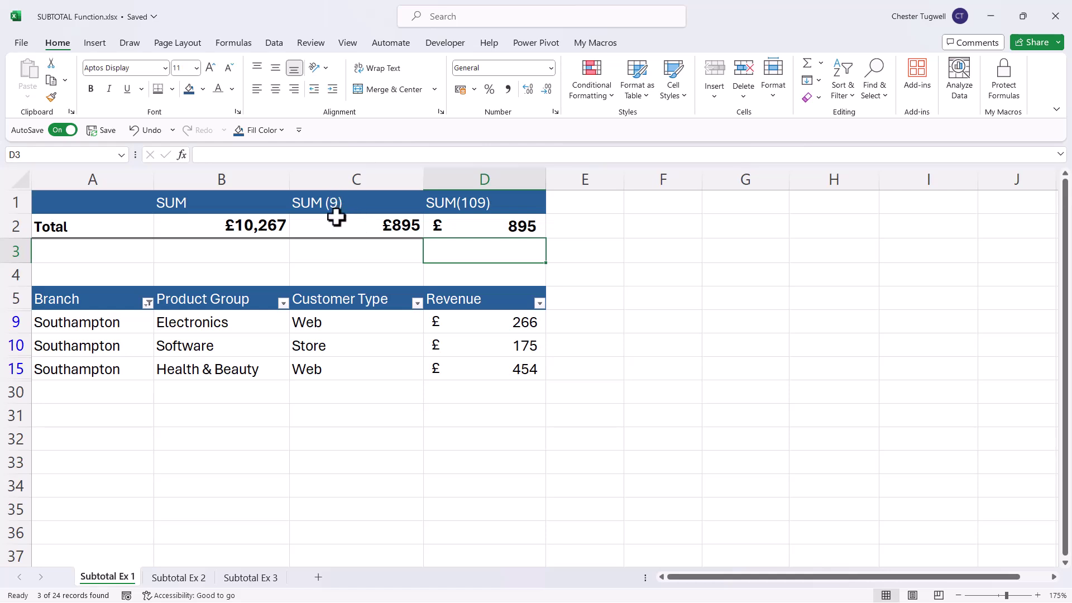
Check the C2 and D2 SUBTOTAL formulas, both now showing £895.
{"action": "double_click", "coordinate": [363, 226]}
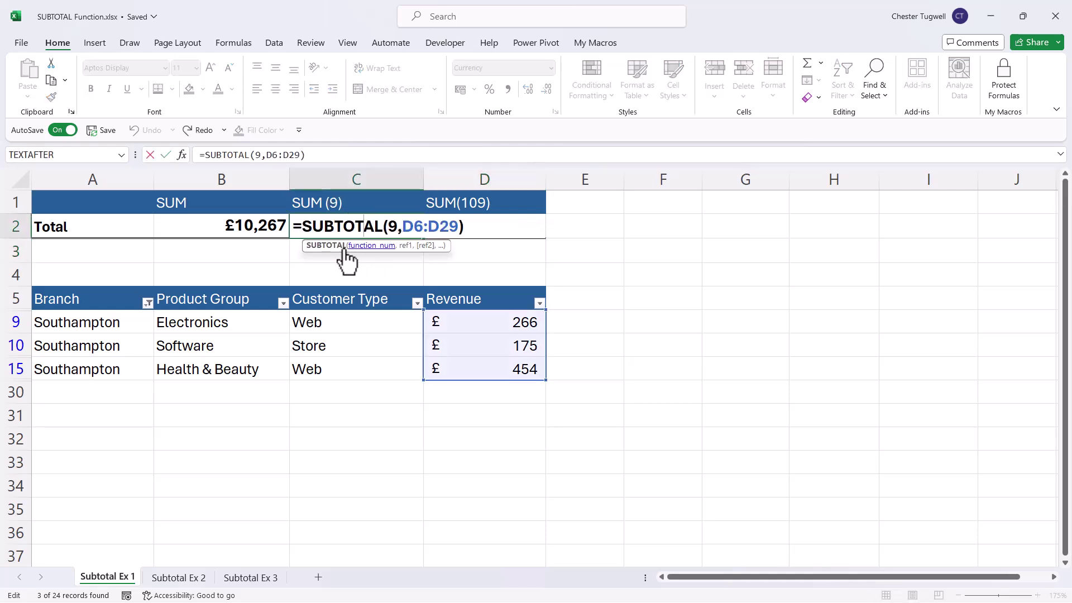
{"action": "key", "text": "Return"}
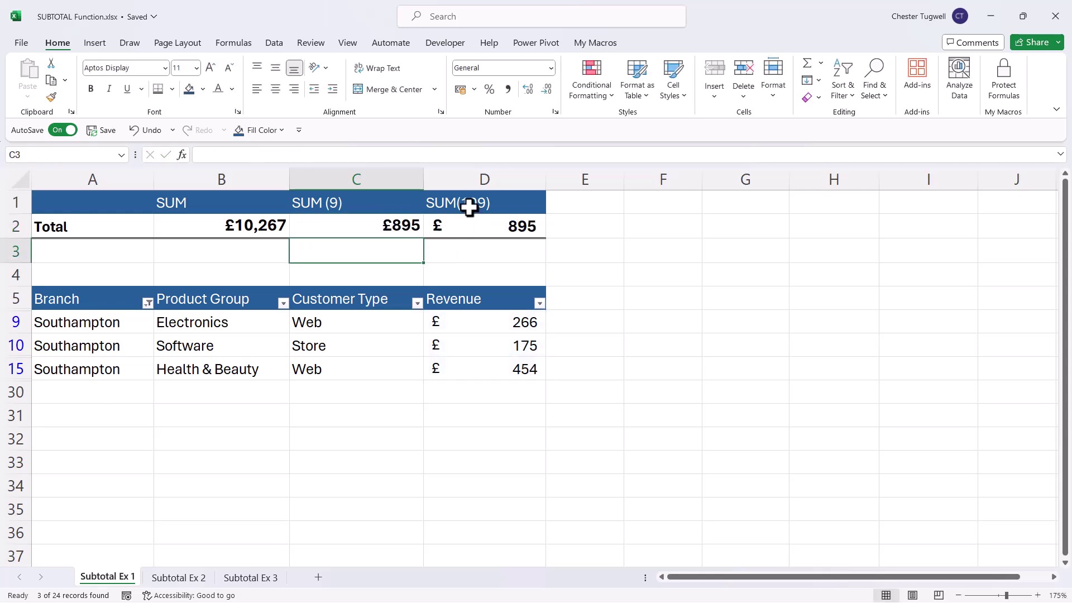
{"action": "left_click", "coordinate": [469, 207]}
{"action": "double_click", "coordinate": [492, 226]}
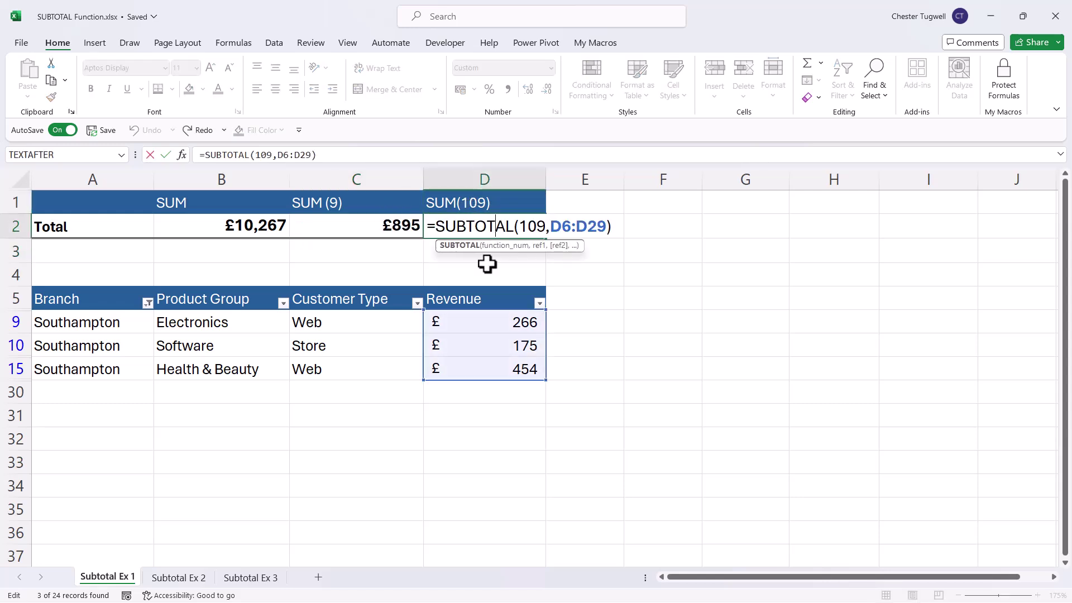
{"action": "key", "text": "Return"}
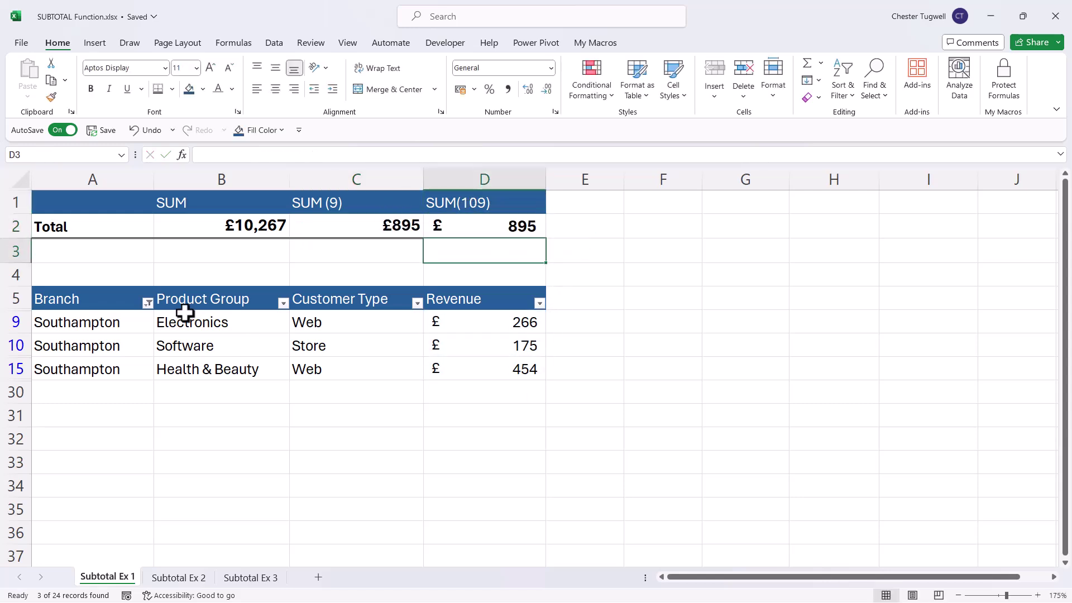
Clear the Branch filter, then hide rows 8–10 so D2 shows £9,618.
{"action": "left_click", "coordinate": [148, 303]}
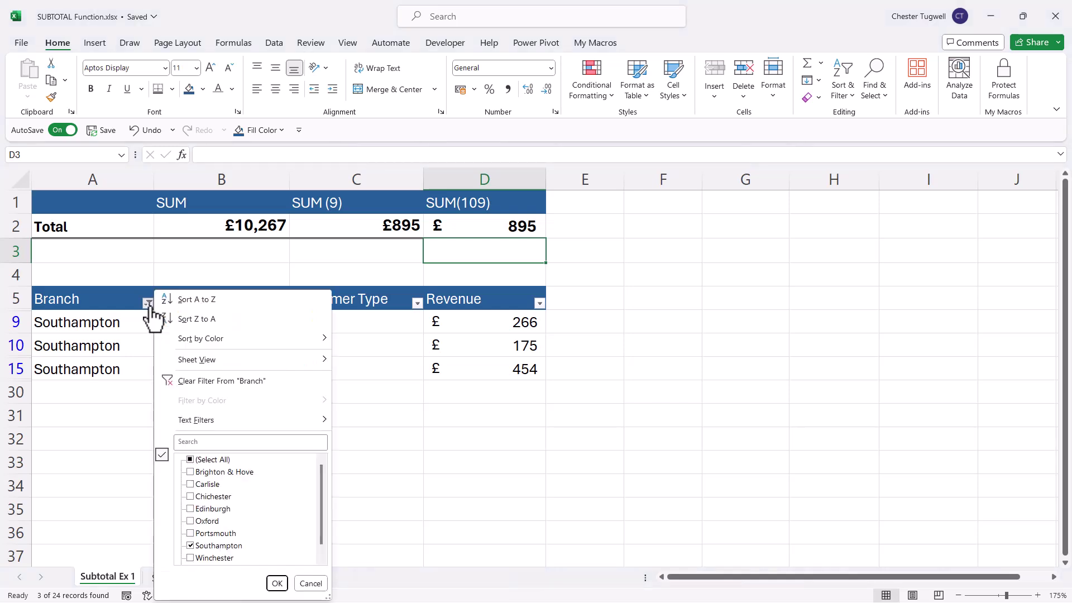
{"action": "left_click", "coordinate": [192, 384]}
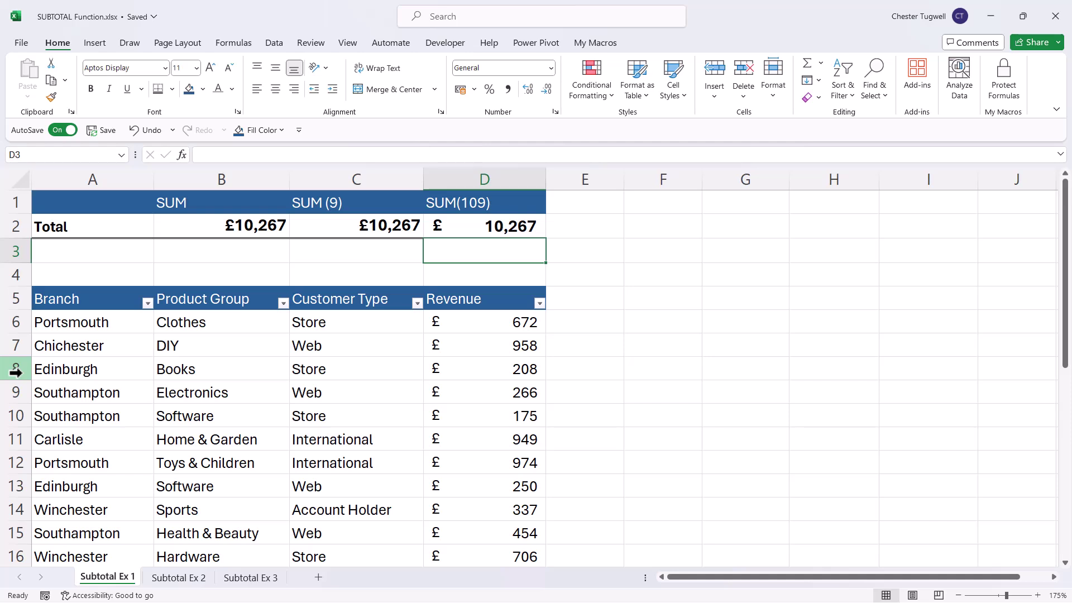
{"action": "left_click_drag", "start_coordinate": [15, 373], "coordinate": [18, 414]}
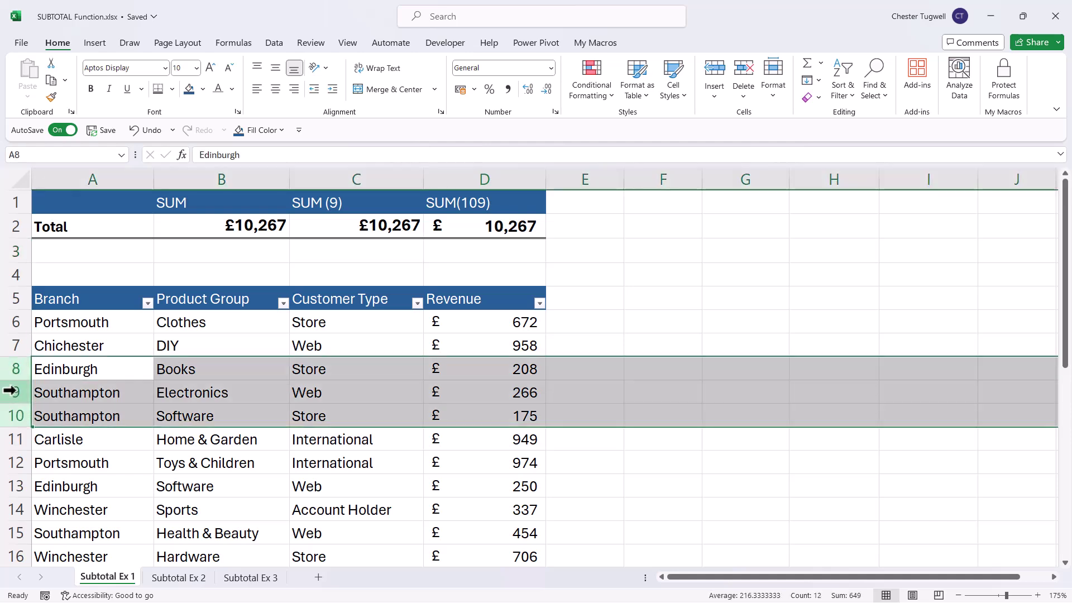
{"action": "right_click", "coordinate": [9, 390]}
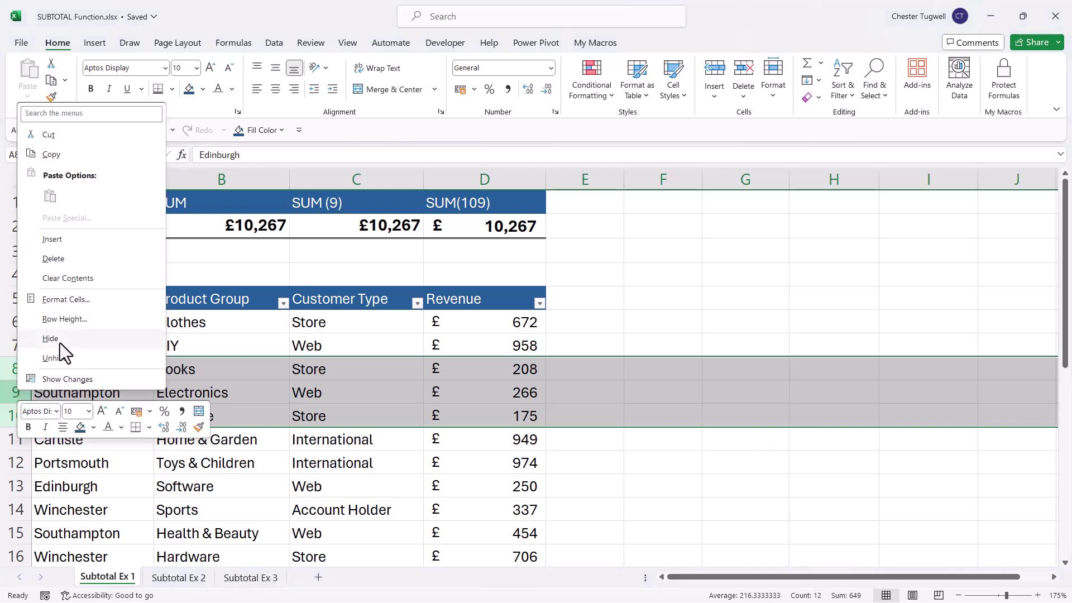
{"action": "left_click", "coordinate": [51, 339]}
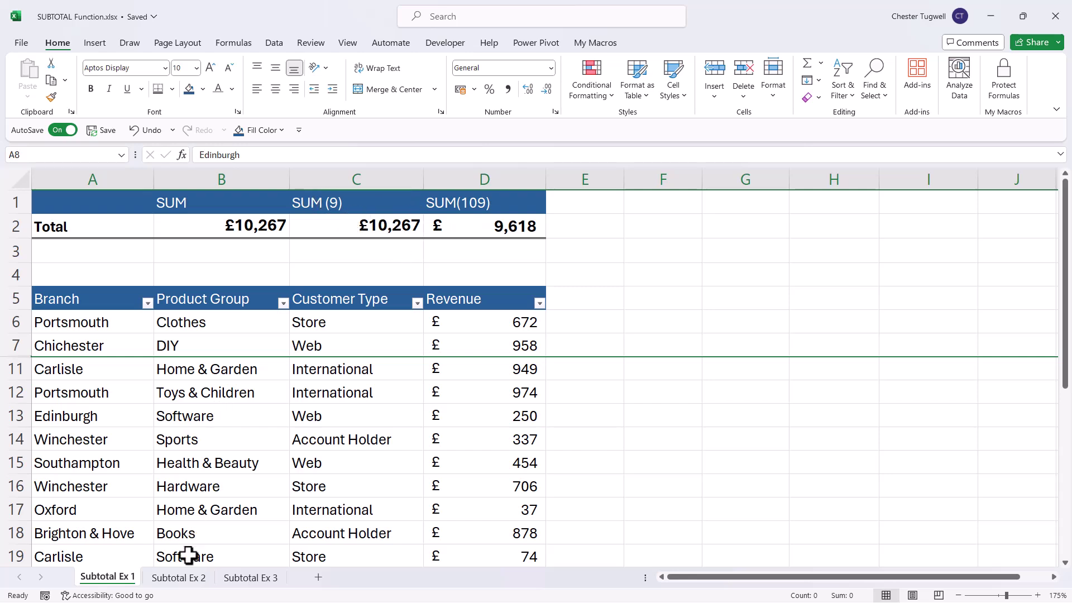
On the Subtotal Ex 2 sheet, sort the table A to Z by Branch.
{"action": "left_click", "coordinate": [180, 578]}
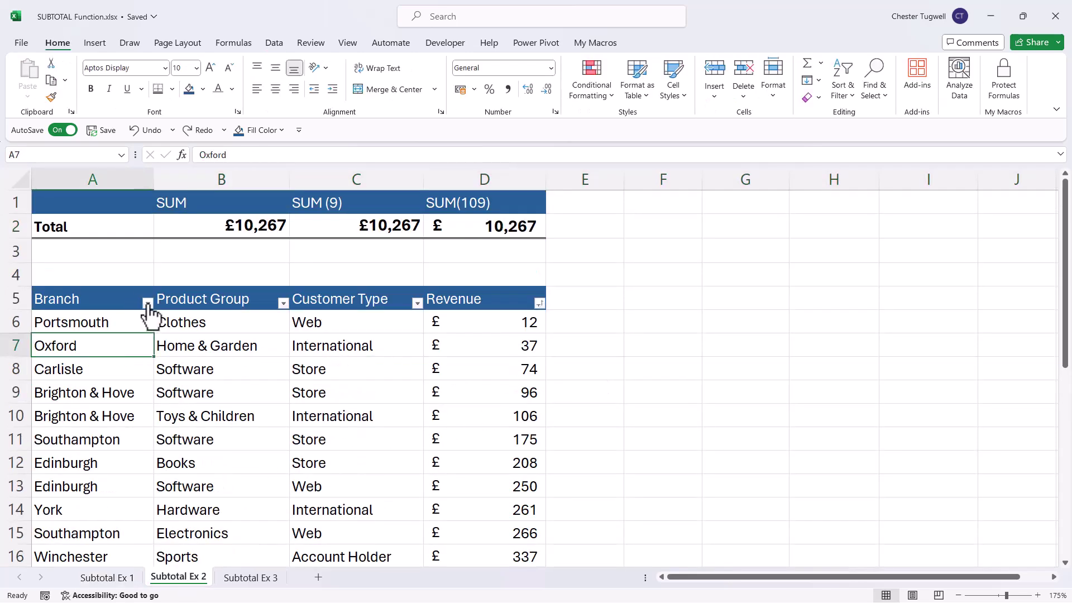
{"action": "left_click", "coordinate": [147, 304]}
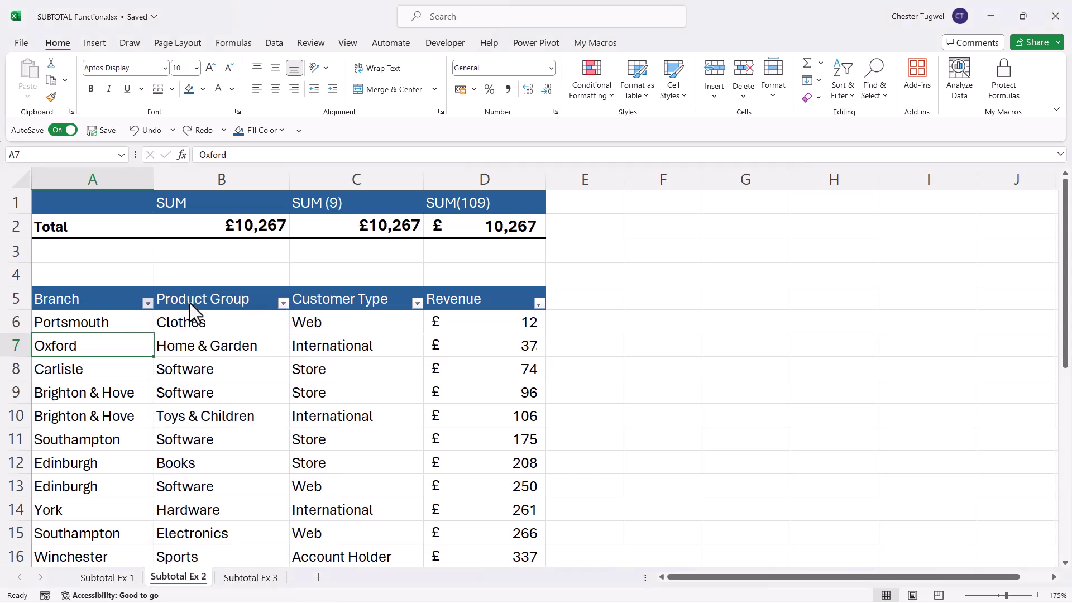
{"action": "left_click", "coordinate": [190, 304]}
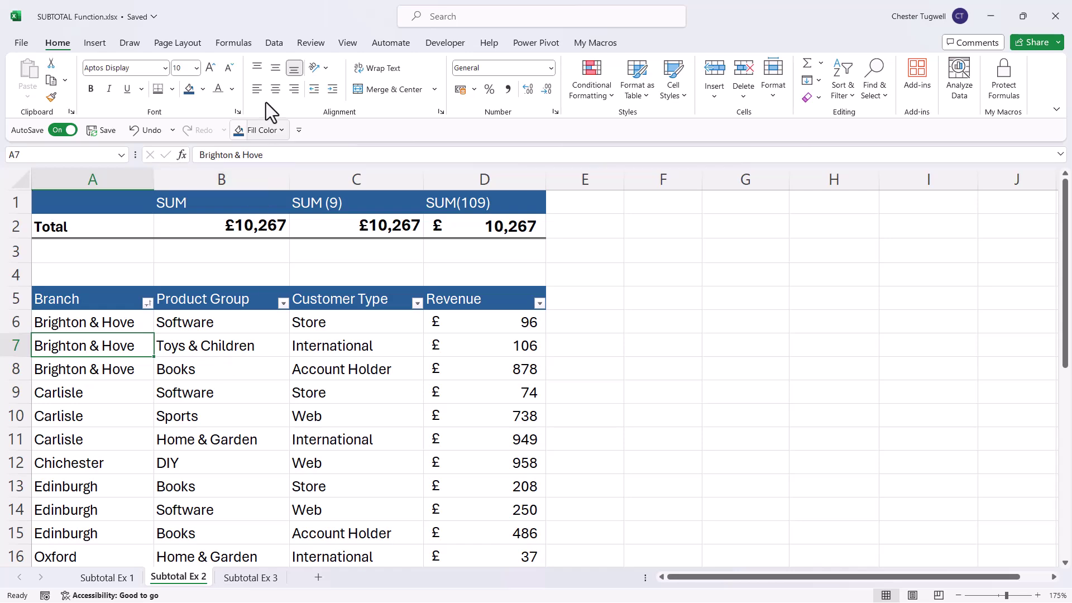
{"action": "left_click", "coordinate": [274, 44]}
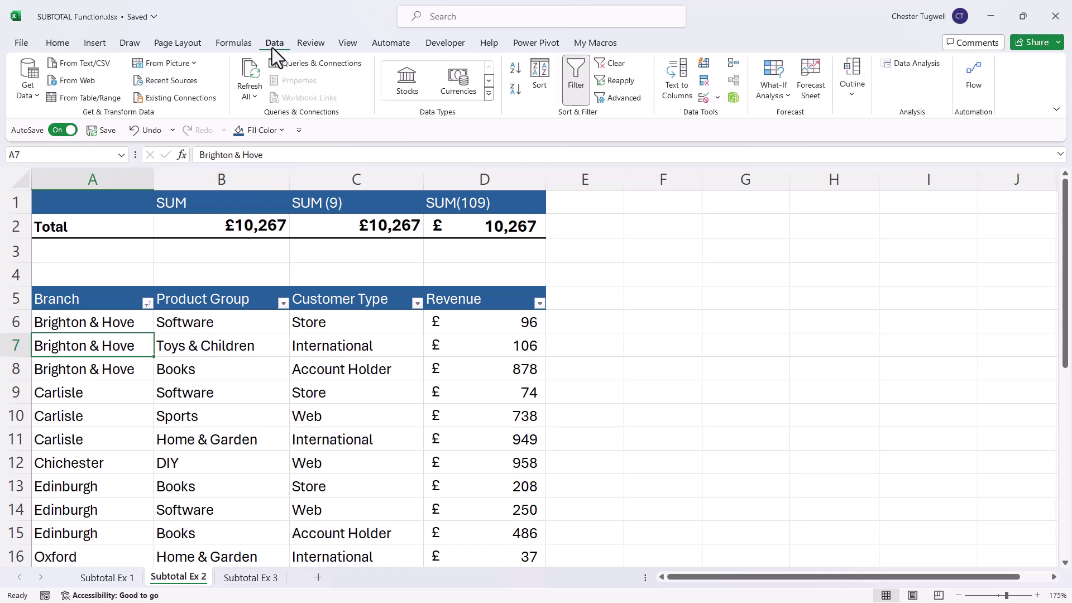
Add Sum subtotals of Revenue at each change in Branch via Data > Subtotal.
{"action": "left_click", "coordinate": [852, 89]}
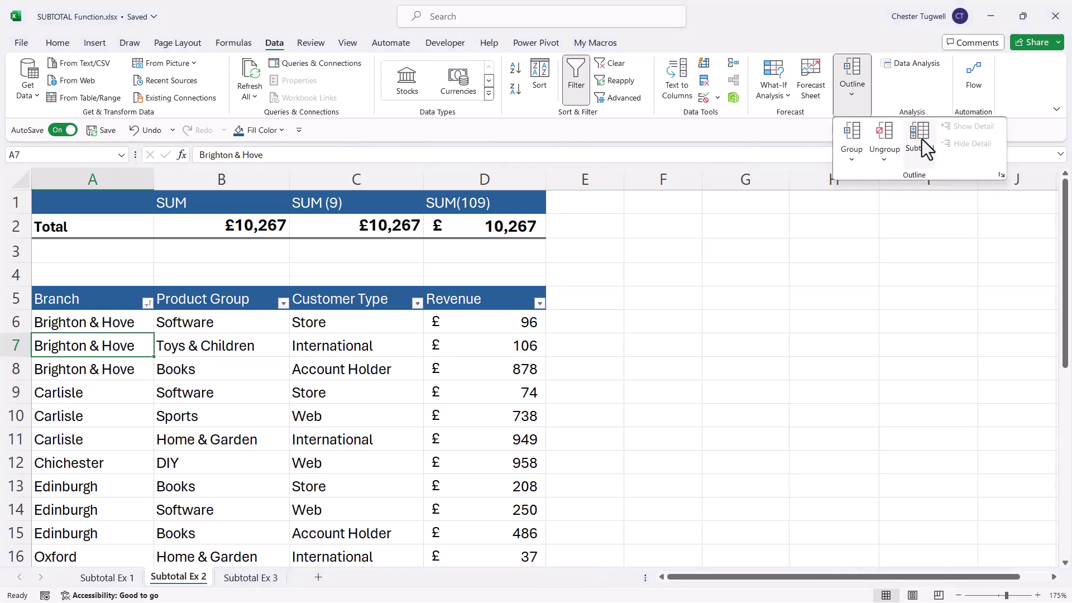
{"action": "left_click", "coordinate": [922, 139]}
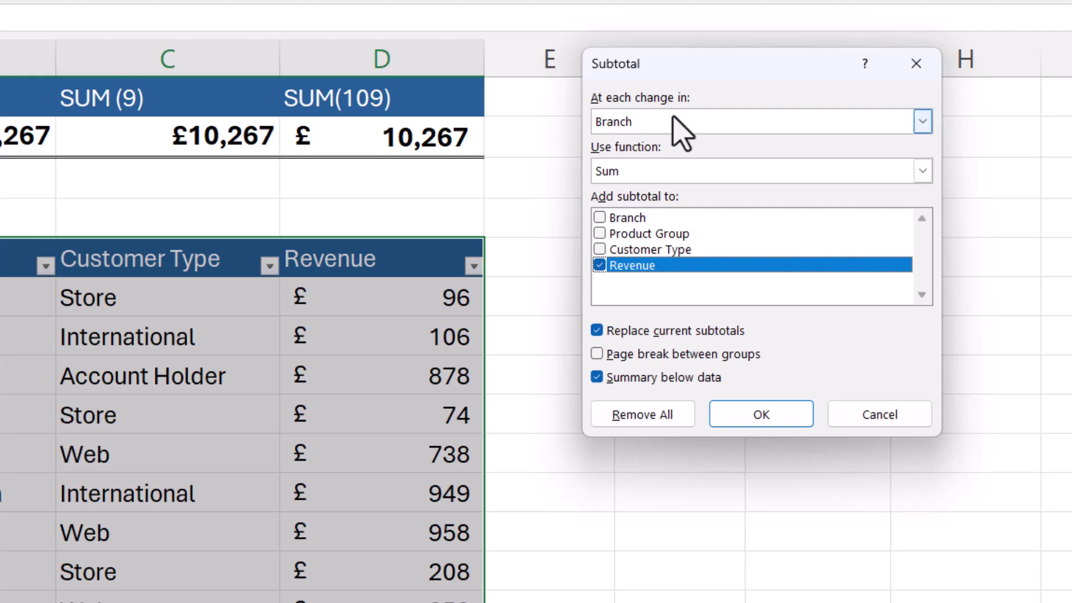
{"action": "left_click", "coordinate": [923, 124]}
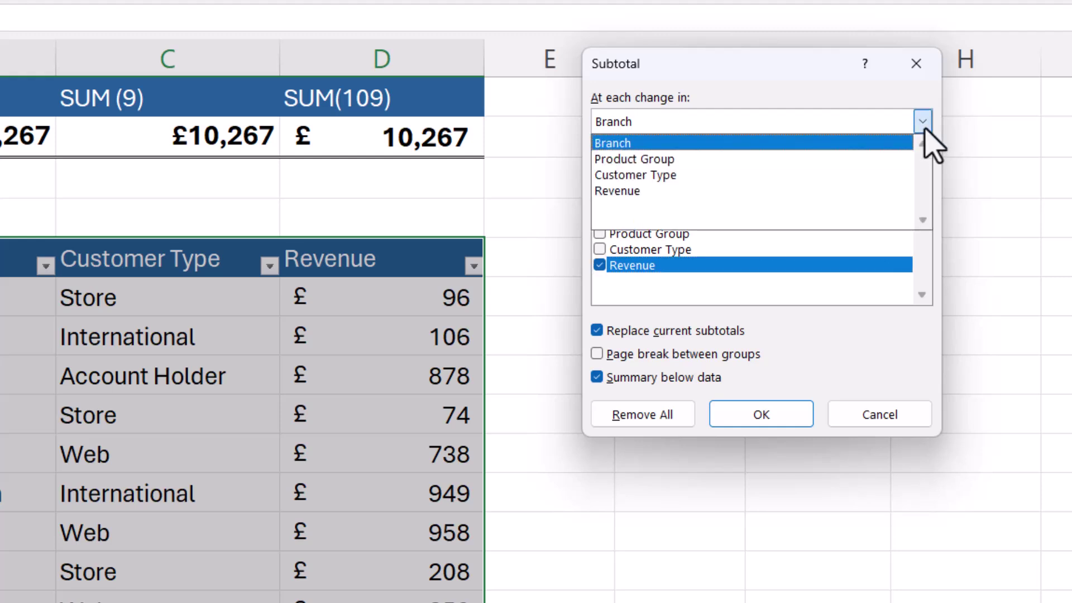
{"action": "left_click", "coordinate": [924, 125]}
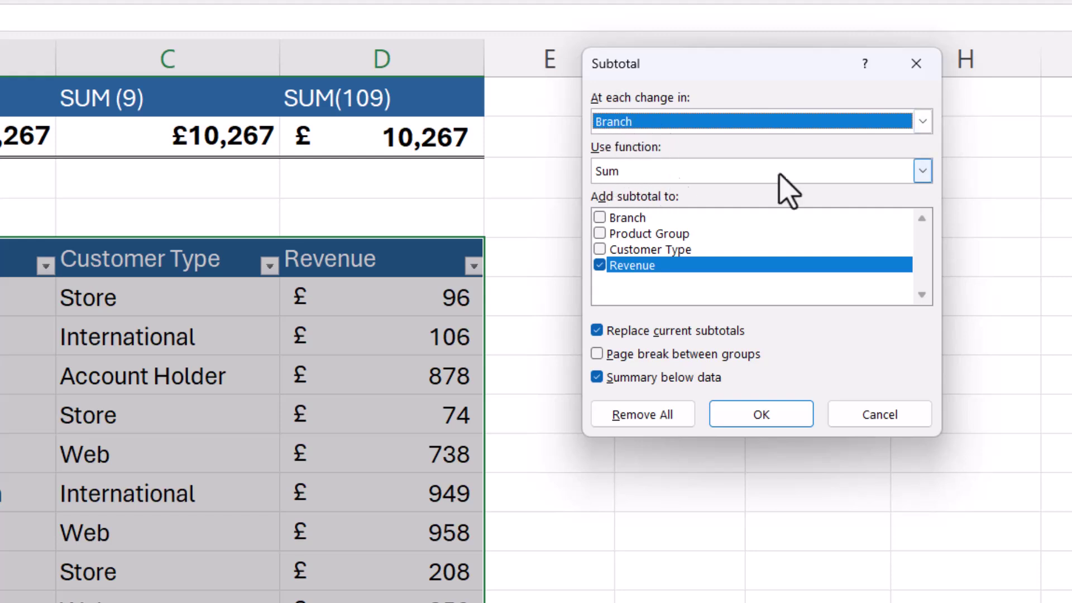
{"action": "left_click", "coordinate": [922, 171]}
{"action": "left_click", "coordinate": [922, 172]}
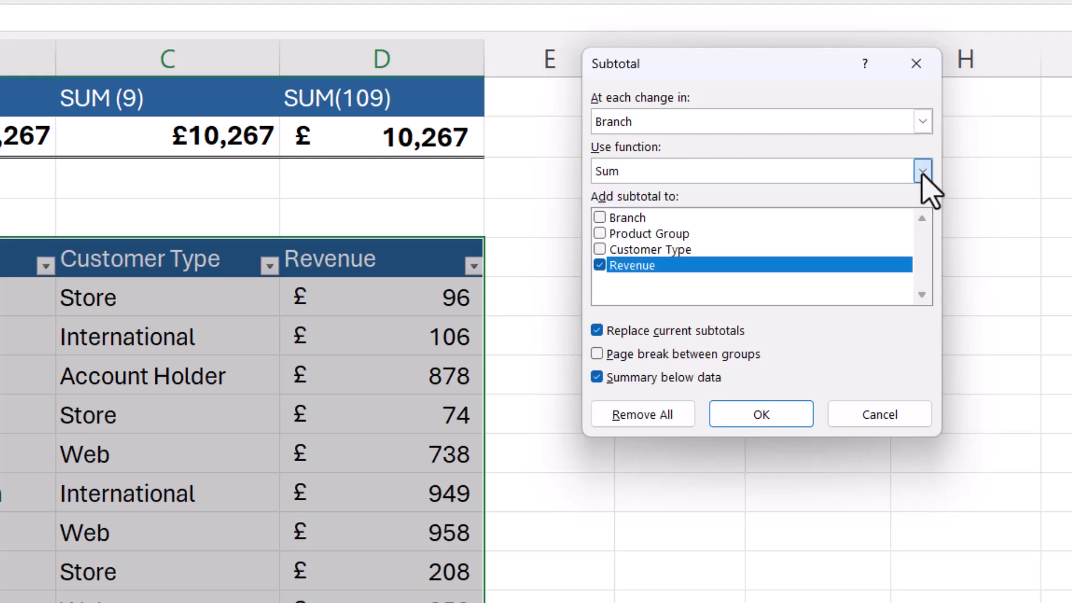
{"action": "left_click", "coordinate": [923, 172]}
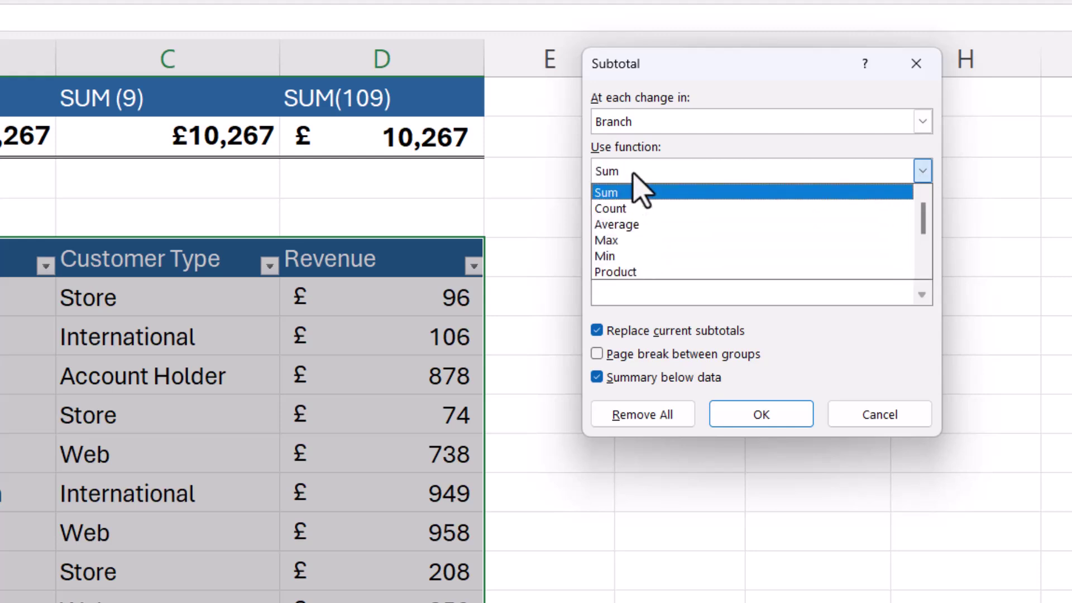
{"action": "left_click", "coordinate": [634, 191]}
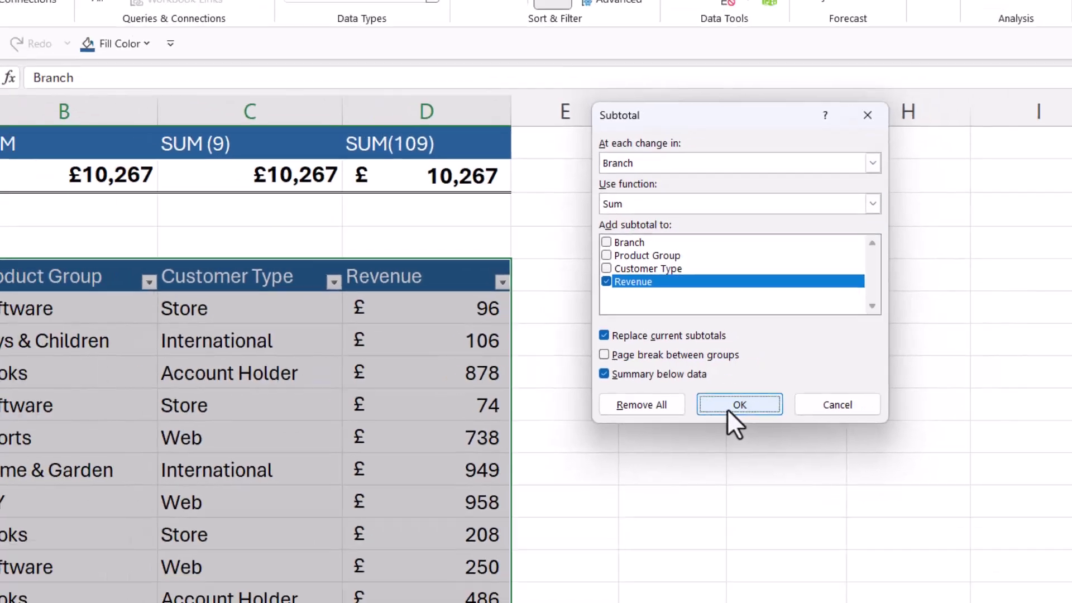
{"action": "left_click", "coordinate": [753, 423]}
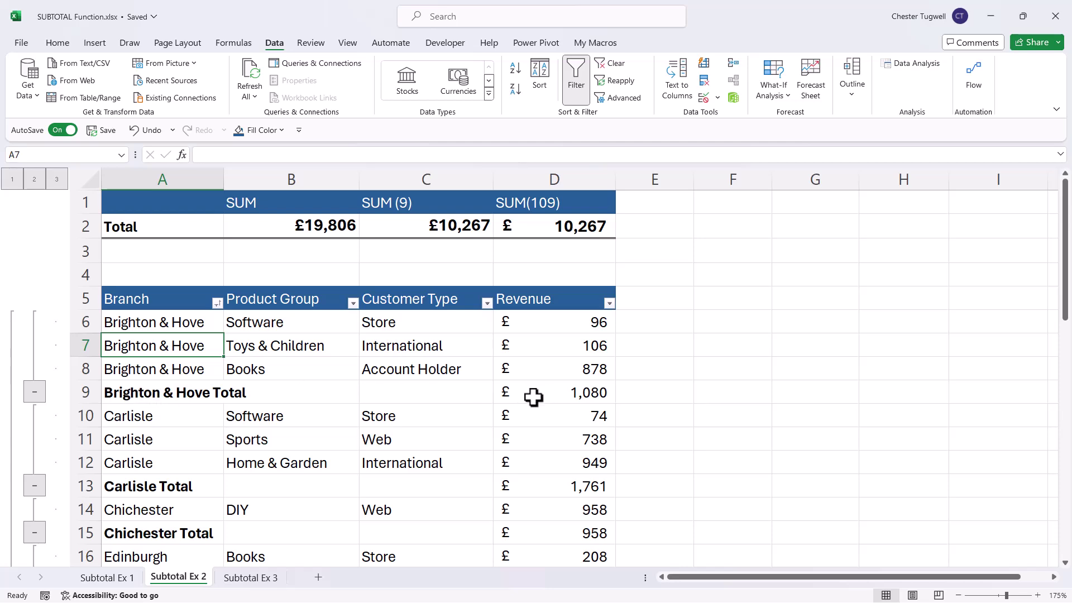
{"action": "scroll", "coordinate": [178, 424], "scroll_direction": "down", "scroll_amount": 4}
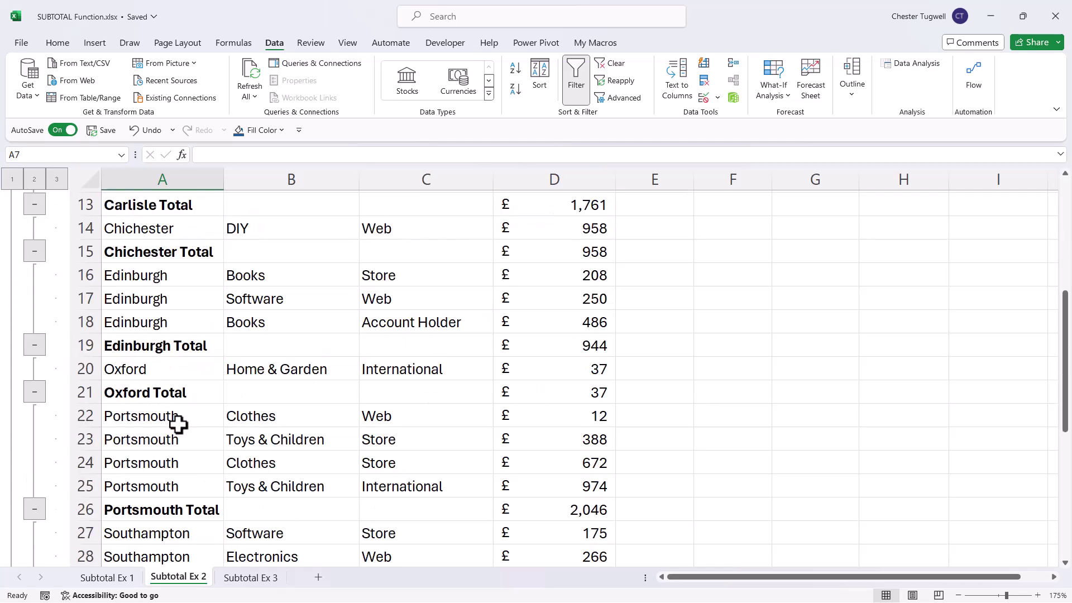
{"action": "scroll", "coordinate": [178, 423], "scroll_direction": "up", "scroll_amount": 4}
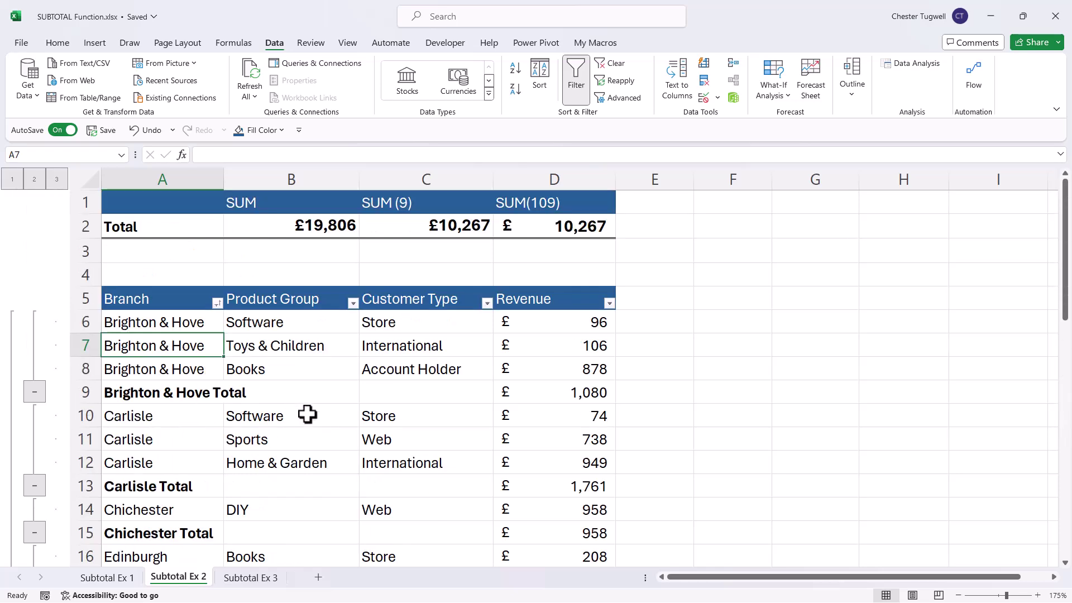
{"action": "double_click", "coordinate": [577, 395]}
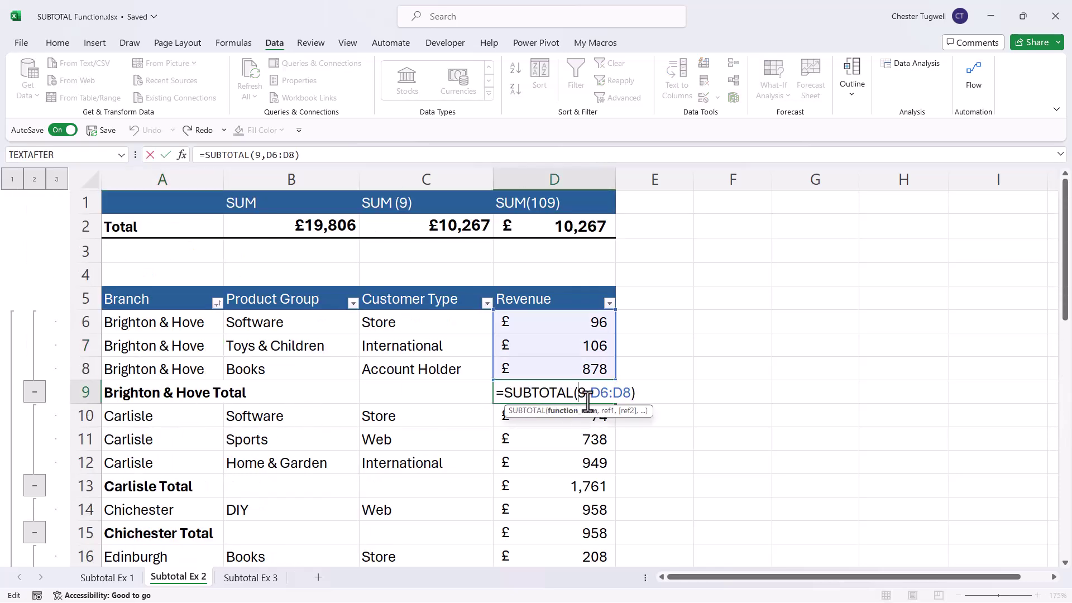
{"action": "key", "text": "Return"}
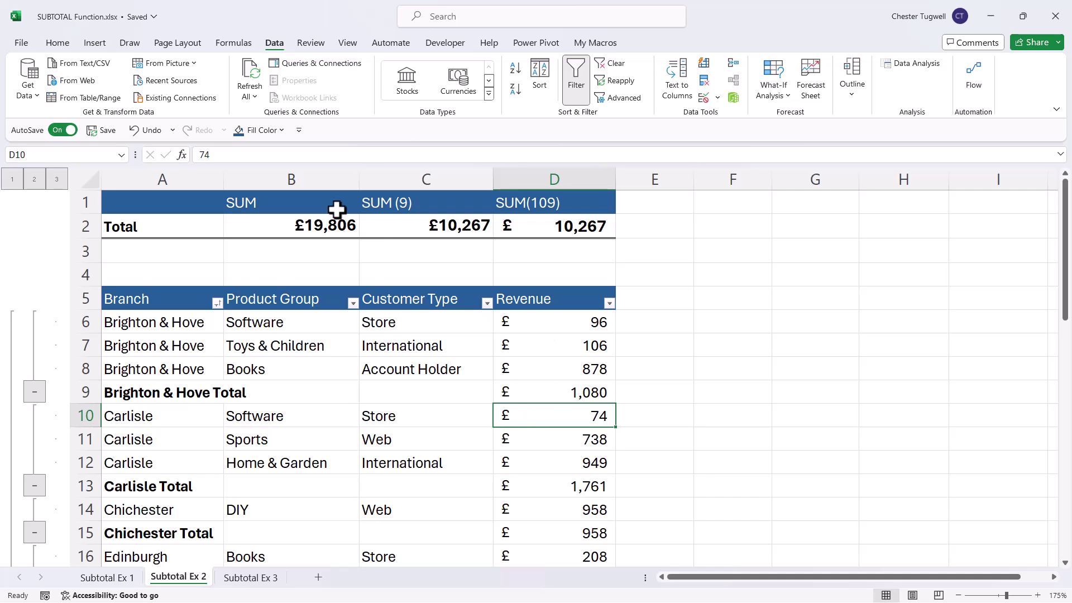
Inspect the new branch subtotal rows for Brighton & Hove and Carlisle.
{"action": "left_click", "coordinate": [318, 233]}
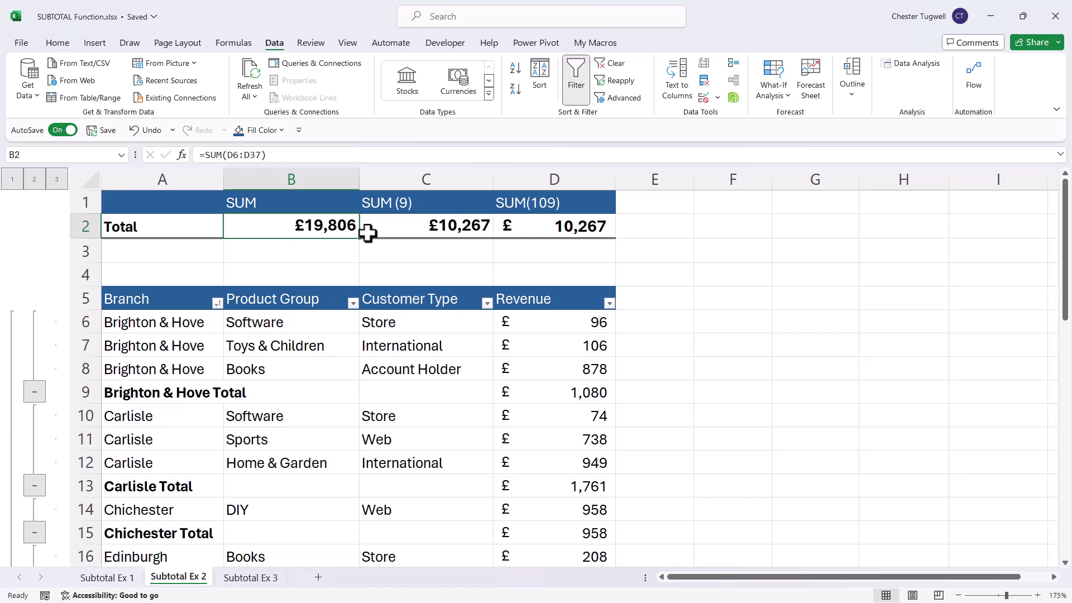
{"action": "left_click", "coordinate": [566, 394]}
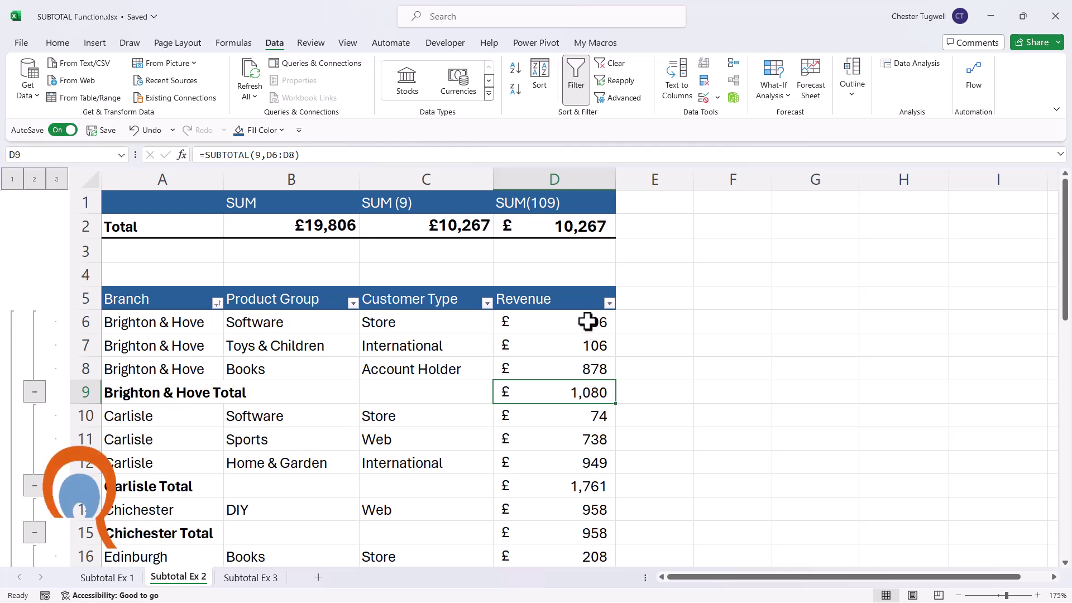
{"action": "left_click_drag", "start_coordinate": [588, 323], "coordinate": [581, 395]}
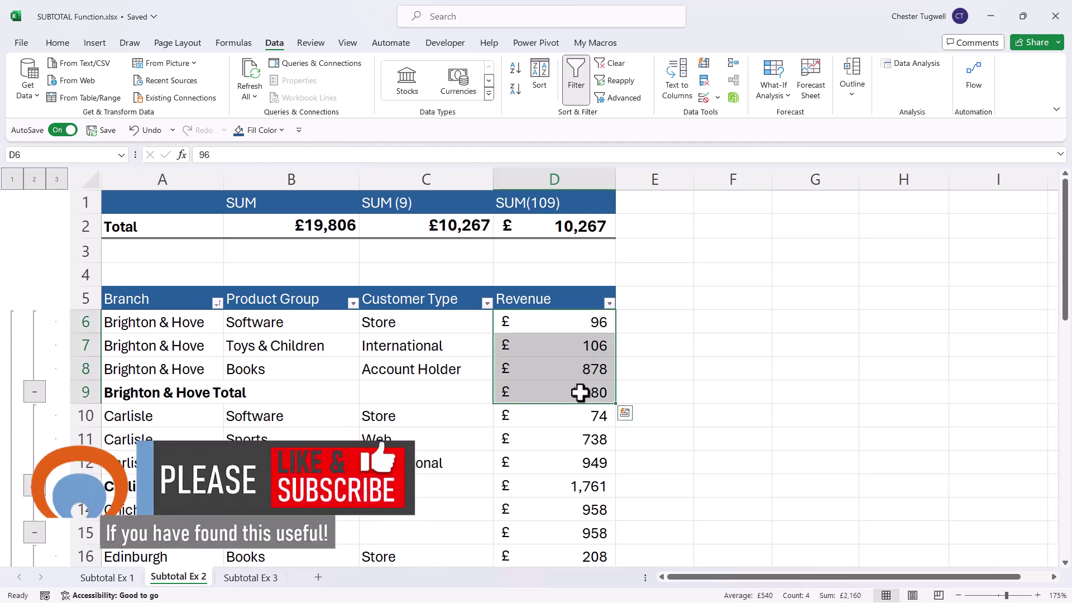
{"action": "left_click", "coordinate": [581, 414]}
{"action": "left_click_drag", "start_coordinate": [581, 413], "coordinate": [584, 474]}
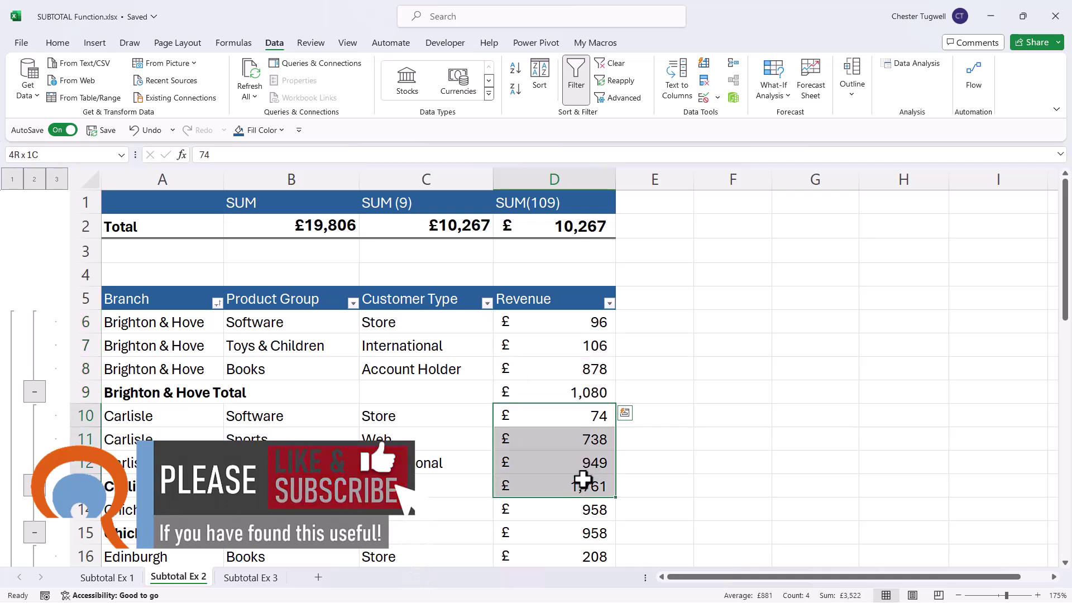
{"action": "left_click", "coordinate": [565, 317]}
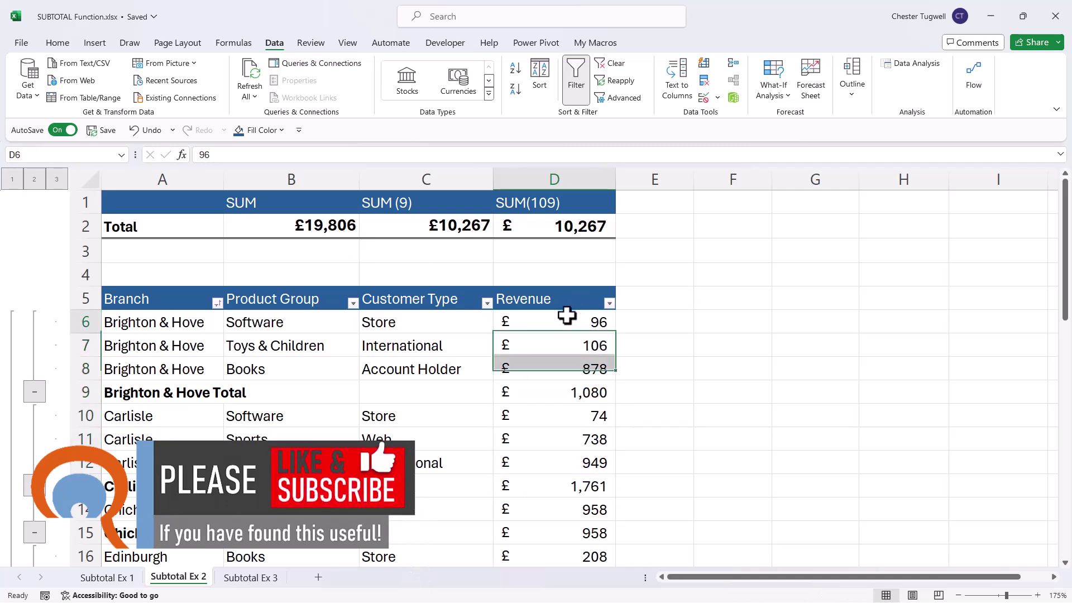
Extend the B2 SUM range to D6:D39, now showing £30,801.
{"action": "double_click", "coordinate": [333, 228]}
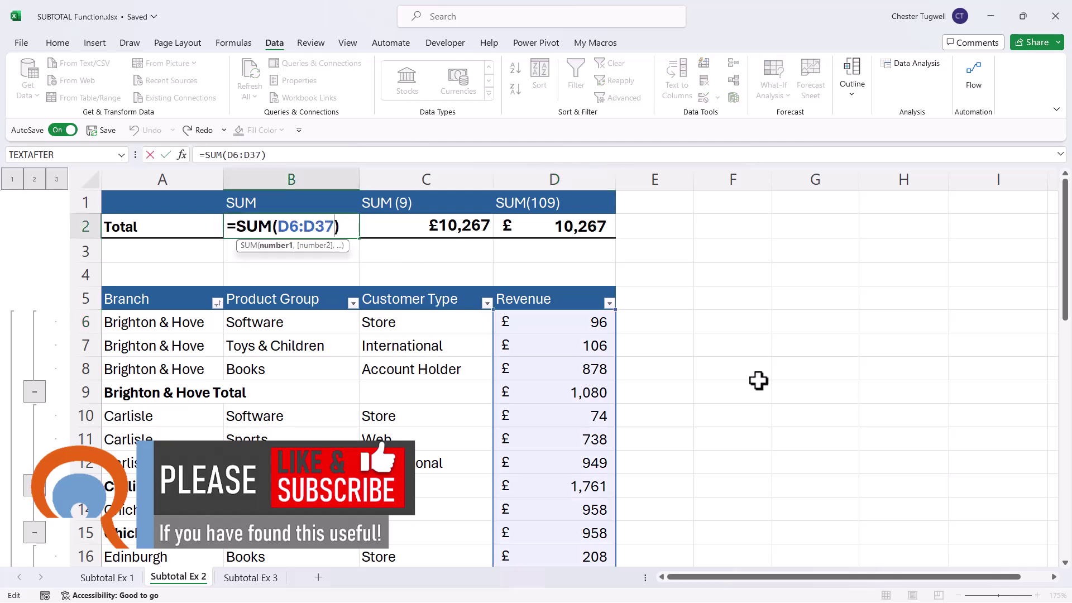
{"action": "scroll", "coordinate": [753, 384], "scroll_direction": "down", "scroll_amount": 9}
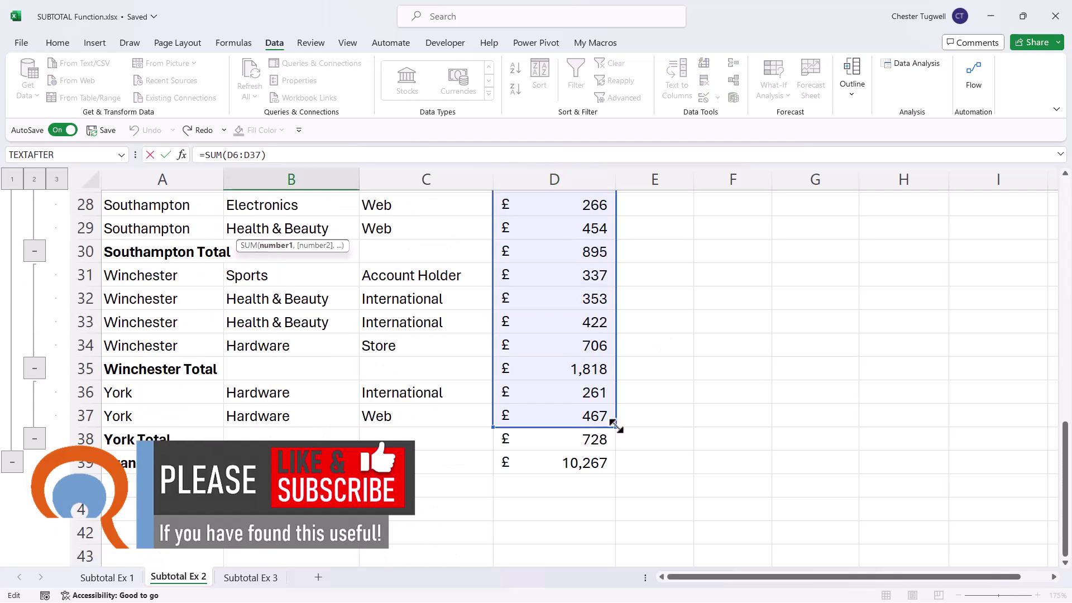
{"action": "left_click_drag", "start_coordinate": [615, 427], "coordinate": [619, 472]}
{"action": "key", "text": "Return"}
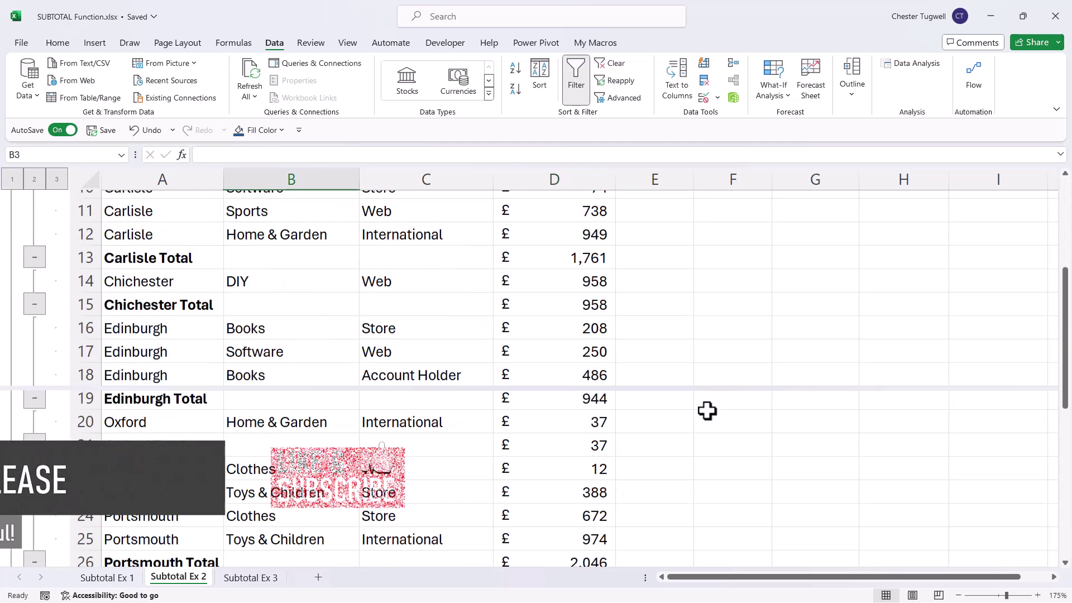
Extend the C2 and D2 SUBTOTAL ranges to D39; both stay £10,267.
{"action": "double_click", "coordinate": [432, 229]}
{"action": "scroll", "coordinate": [747, 407], "scroll_direction": "down", "scroll_amount": 9}
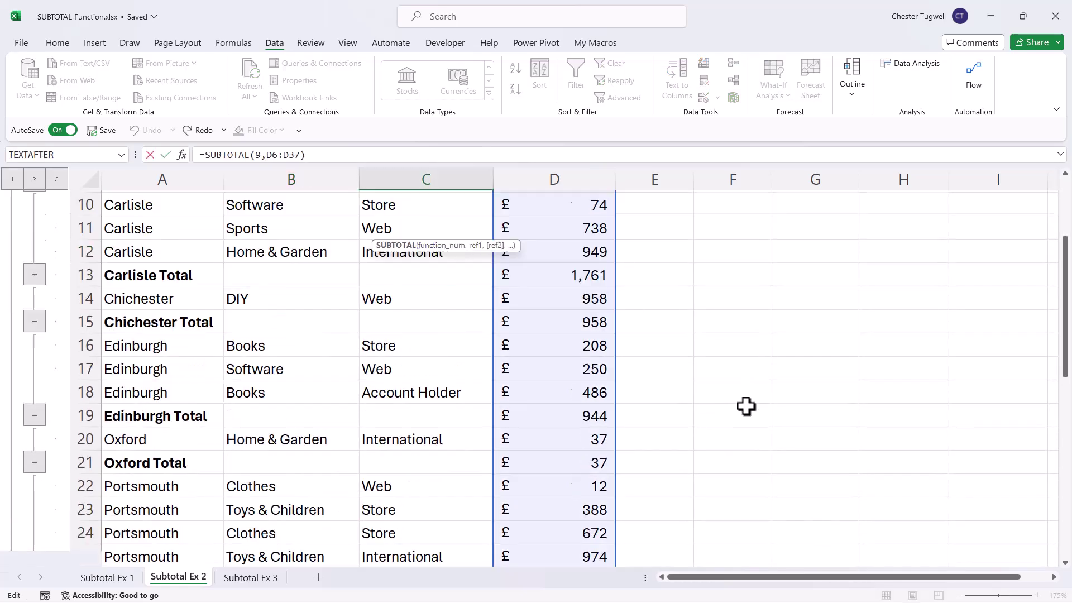
{"action": "left_click_drag", "start_coordinate": [615, 427], "coordinate": [616, 473]}
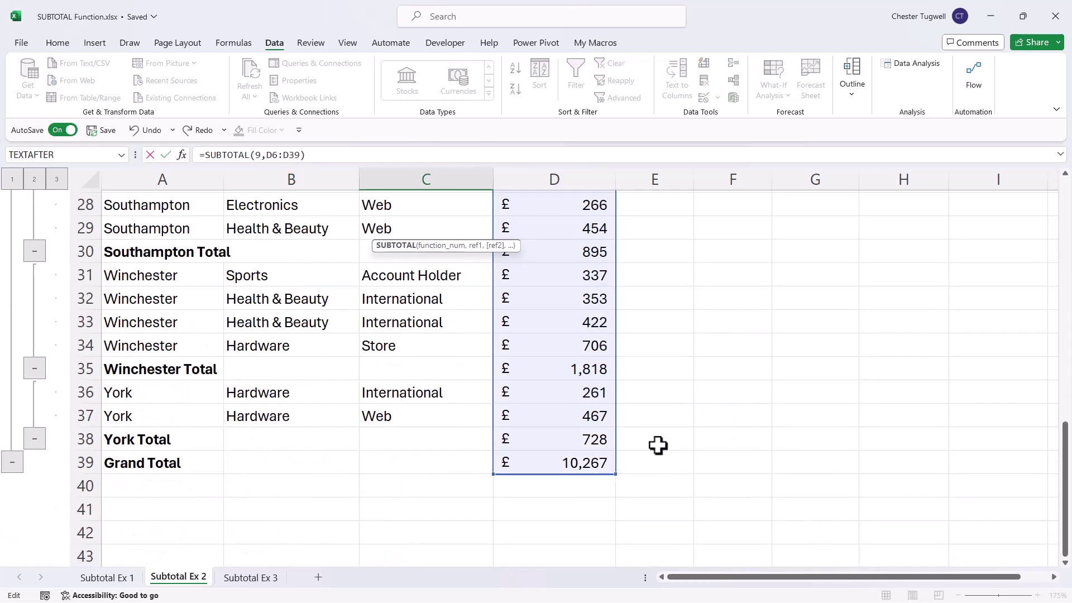
{"action": "key", "text": "Return"}
{"action": "double_click", "coordinate": [579, 227]}
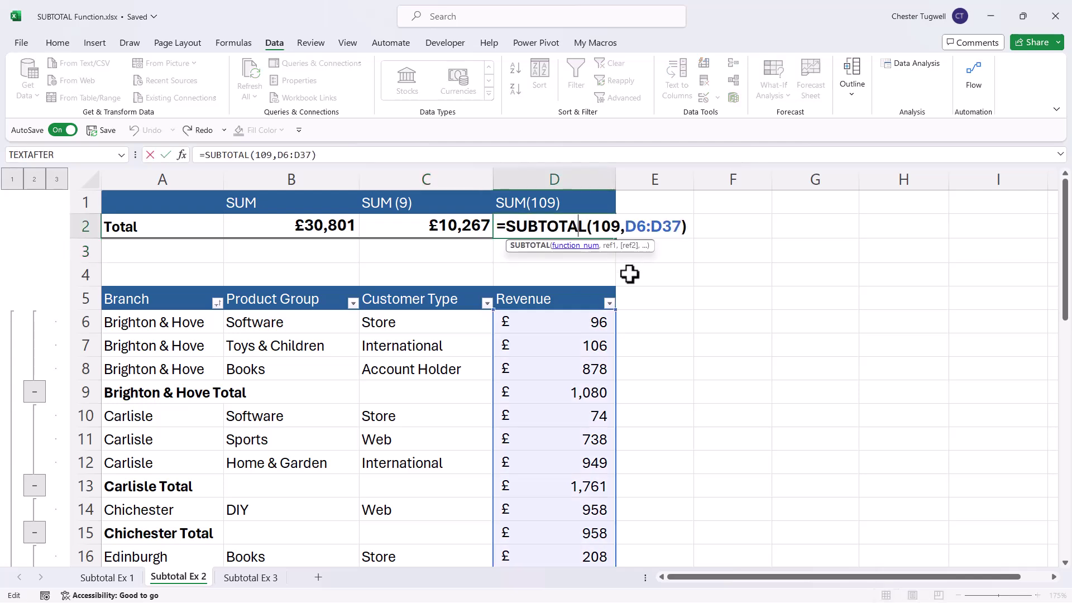
{"action": "scroll", "coordinate": [665, 367], "scroll_direction": "down", "scroll_amount": 8}
{"action": "scroll", "coordinate": [620, 425], "scroll_direction": "down", "scroll_amount": 1}
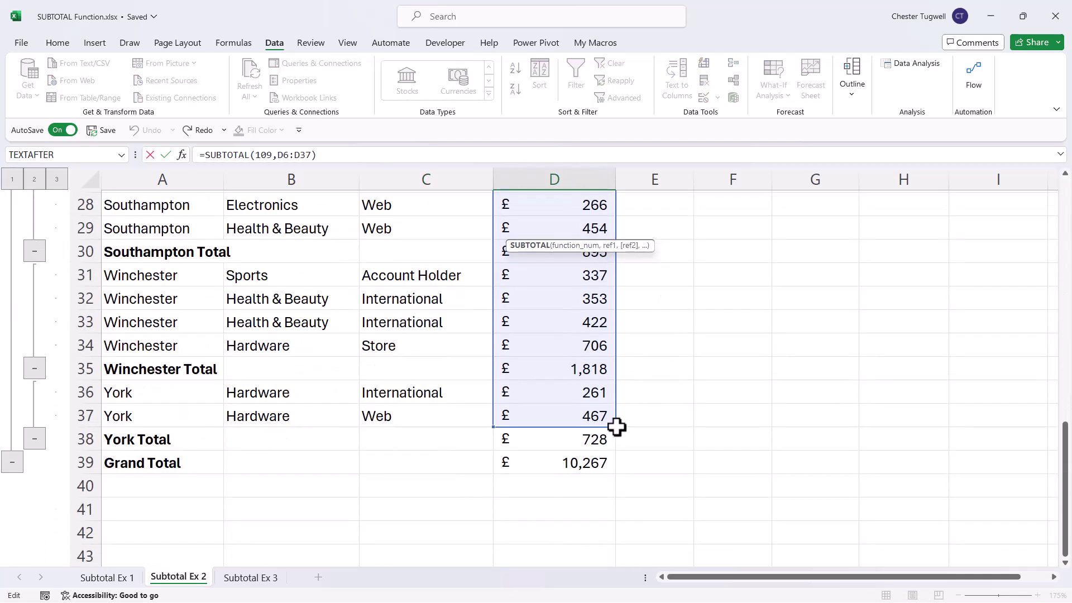
{"action": "left_click_drag", "start_coordinate": [616, 427], "coordinate": [611, 467]}
{"action": "key", "text": "Return"}
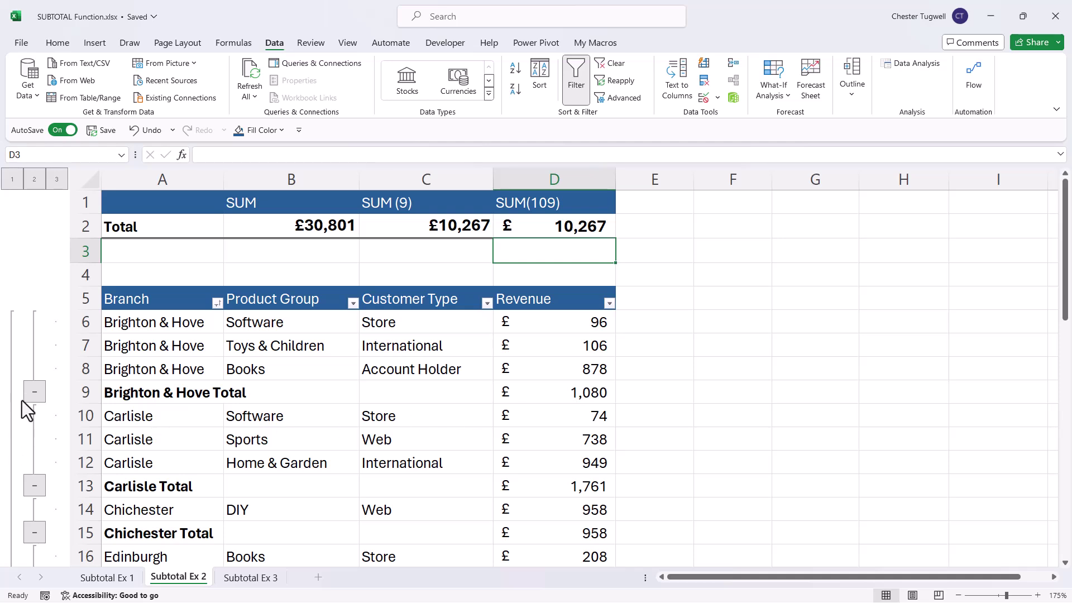
Collapse the Carlisle detail rows so SUBTOTAL(109) drops to 8,506.
{"action": "left_click", "coordinate": [34, 485]}
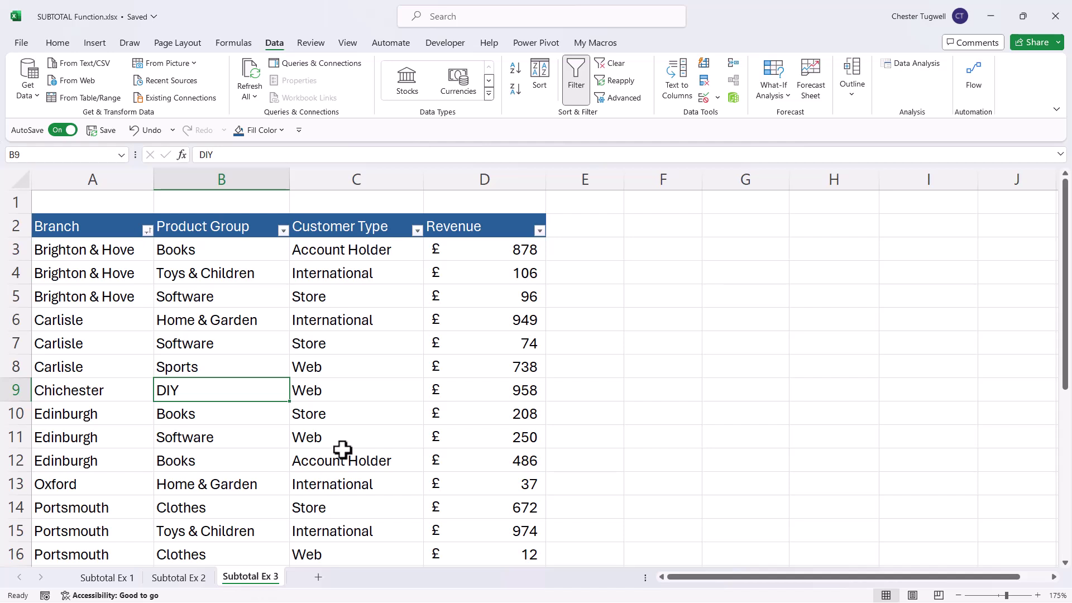
Convert A2:D26 into a table with headers, creating Table2.
{"action": "left_click", "coordinate": [221, 363]}
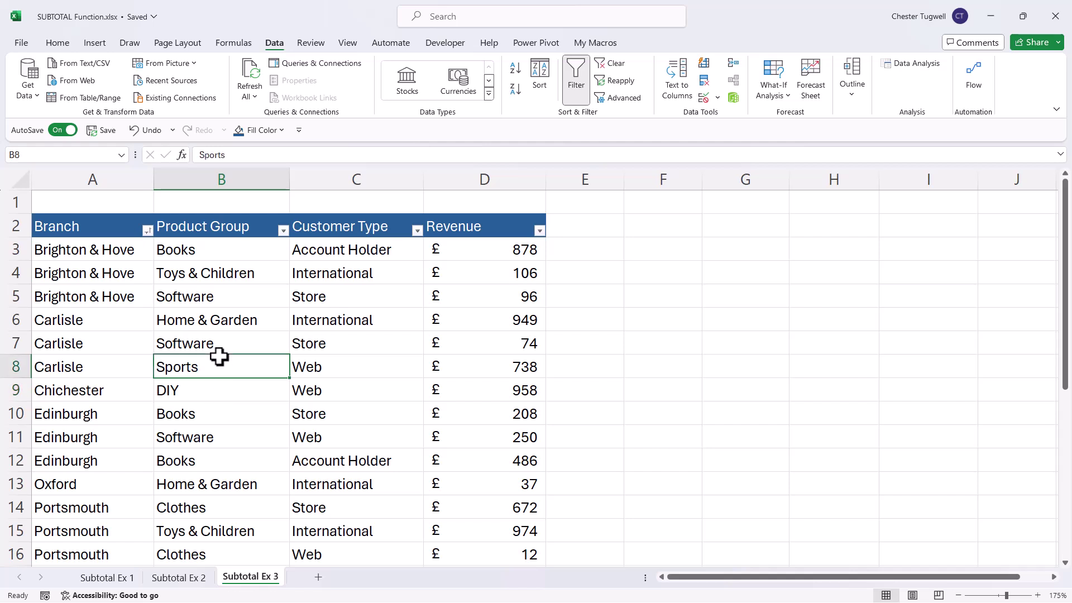
{"action": "left_click", "coordinate": [101, 42]}
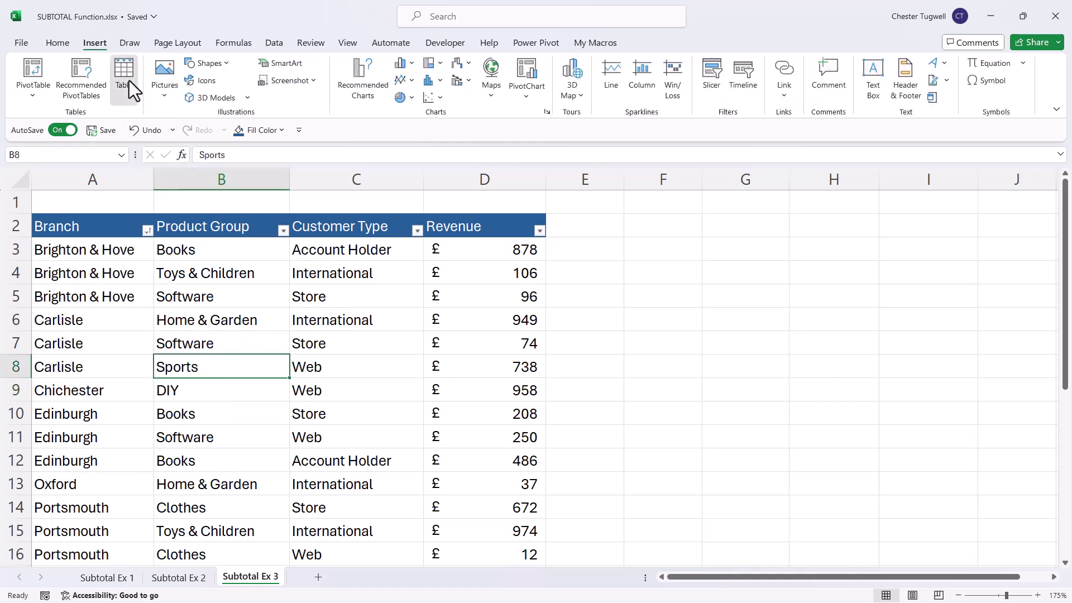
{"action": "left_click", "coordinate": [123, 72]}
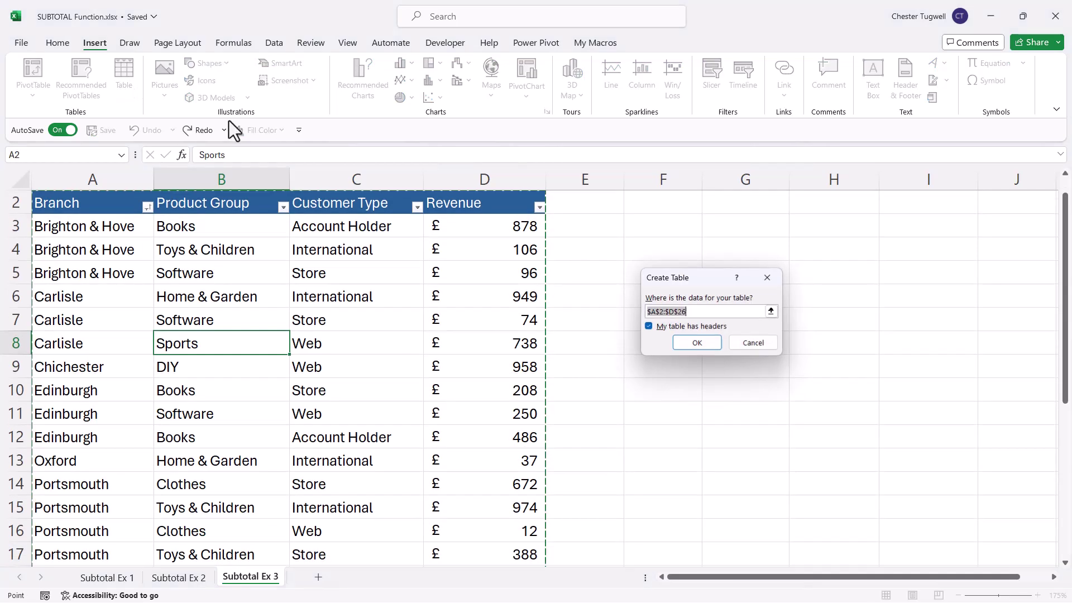
{"action": "left_click", "coordinate": [698, 344]}
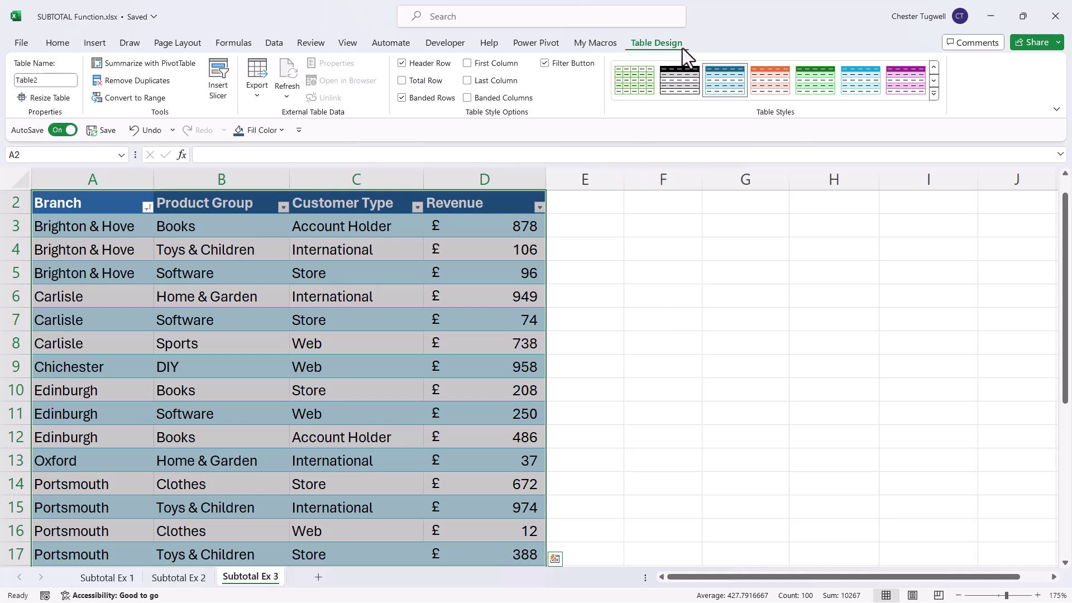
Add a Total row to Table2 and filter Product Group to Clothes, DIY and Electronics (£1,908).
{"action": "left_click", "coordinate": [402, 81]}
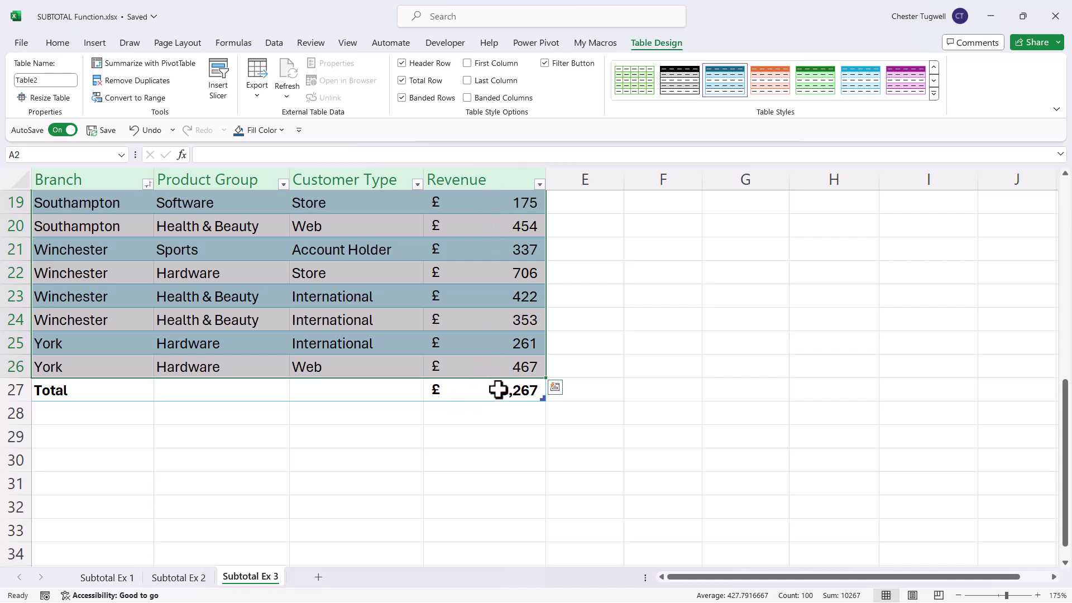
{"action": "left_click", "coordinate": [284, 184]}
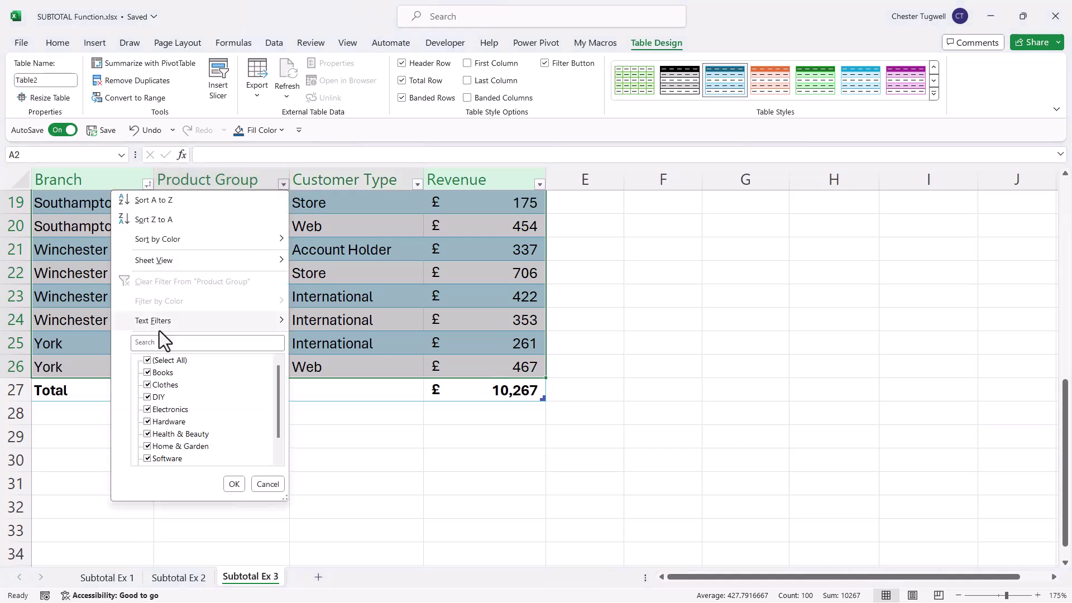
{"action": "left_click", "coordinate": [147, 385]}
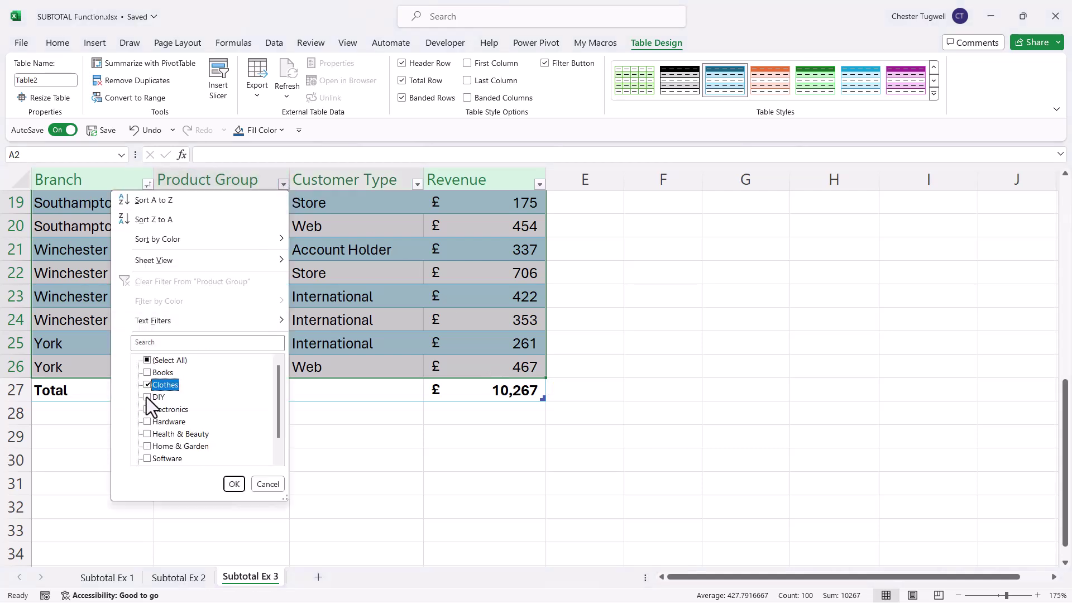
{"action": "left_click", "coordinate": [147, 397]}
{"action": "left_click", "coordinate": [148, 409]}
{"action": "left_click", "coordinate": [233, 484]}
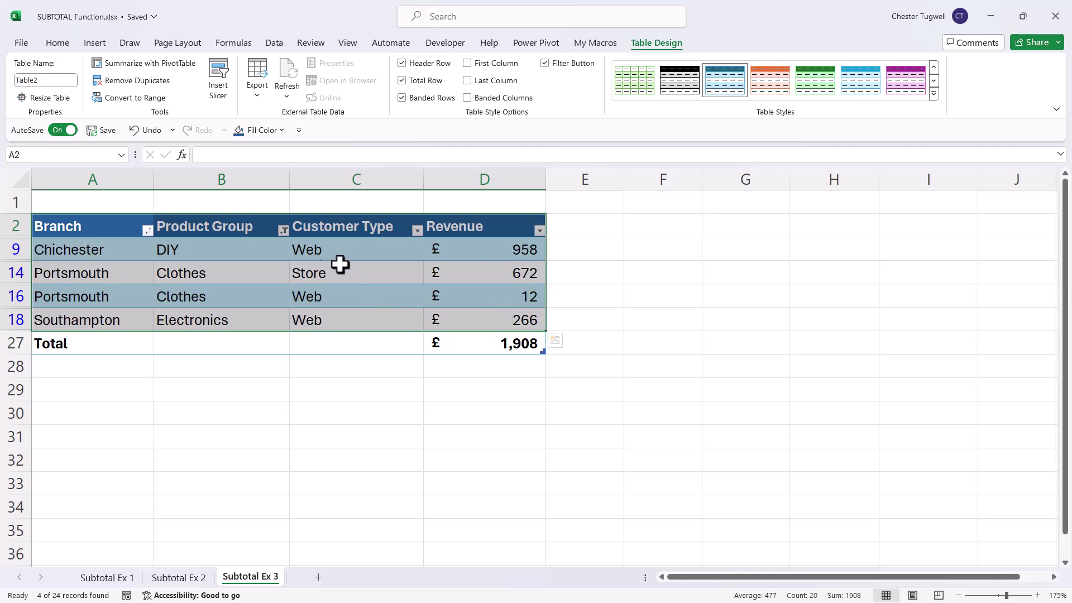
Clear the Product Group filter and inspect D27's SUBTOTAL(109,[Revenue]) formula without changing it.
{"action": "key", "text": "ctrl+End"}
{"action": "left_click", "coordinate": [284, 230]}
{"action": "left_click", "coordinate": [176, 328]}
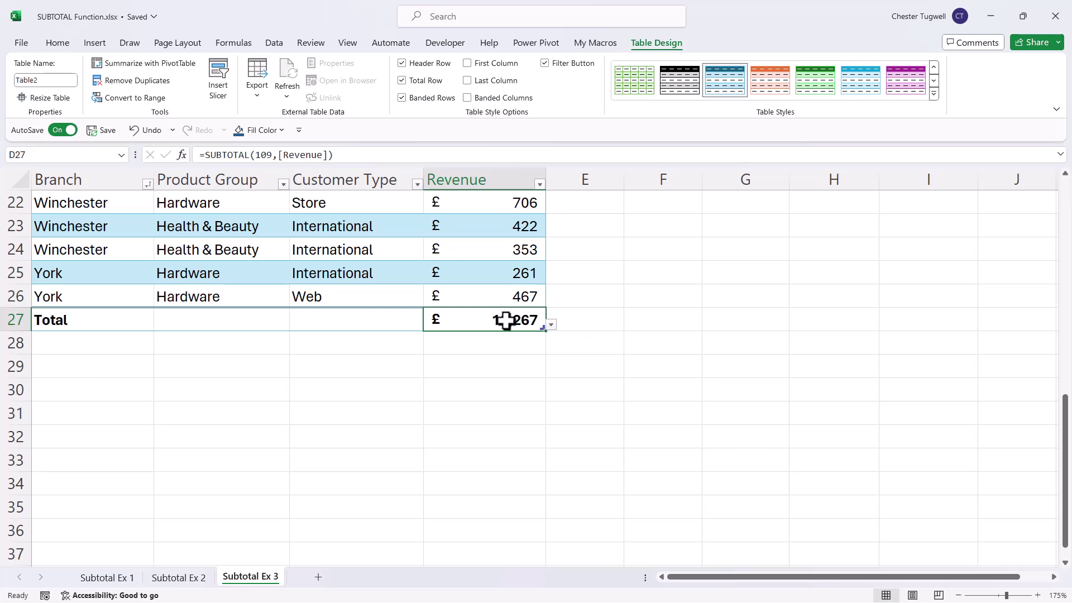
{"action": "double_click", "coordinate": [506, 321]}
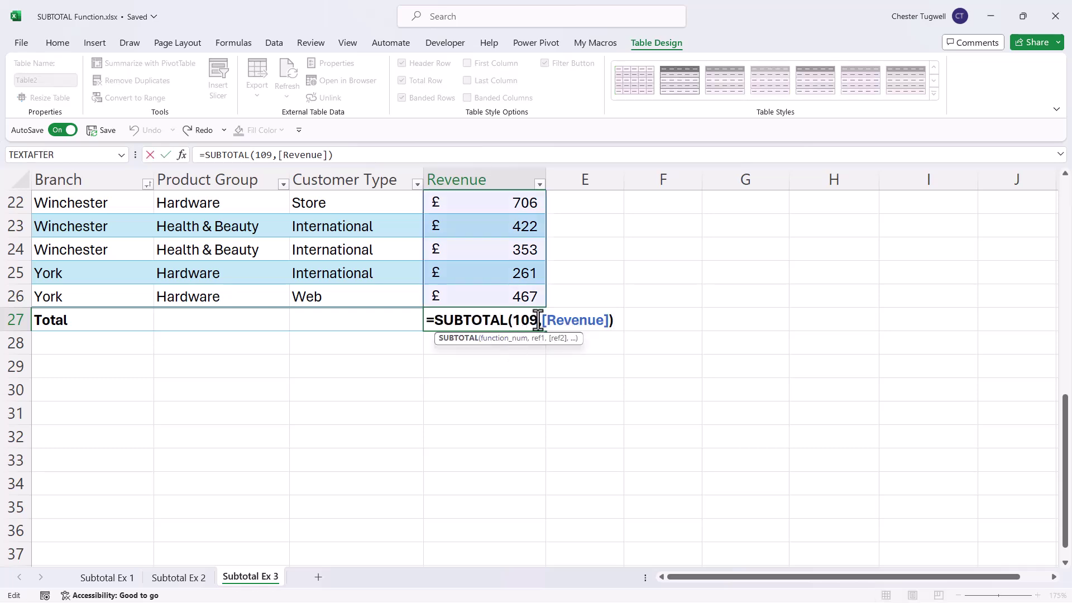
{"action": "double_click", "coordinate": [519, 320]}
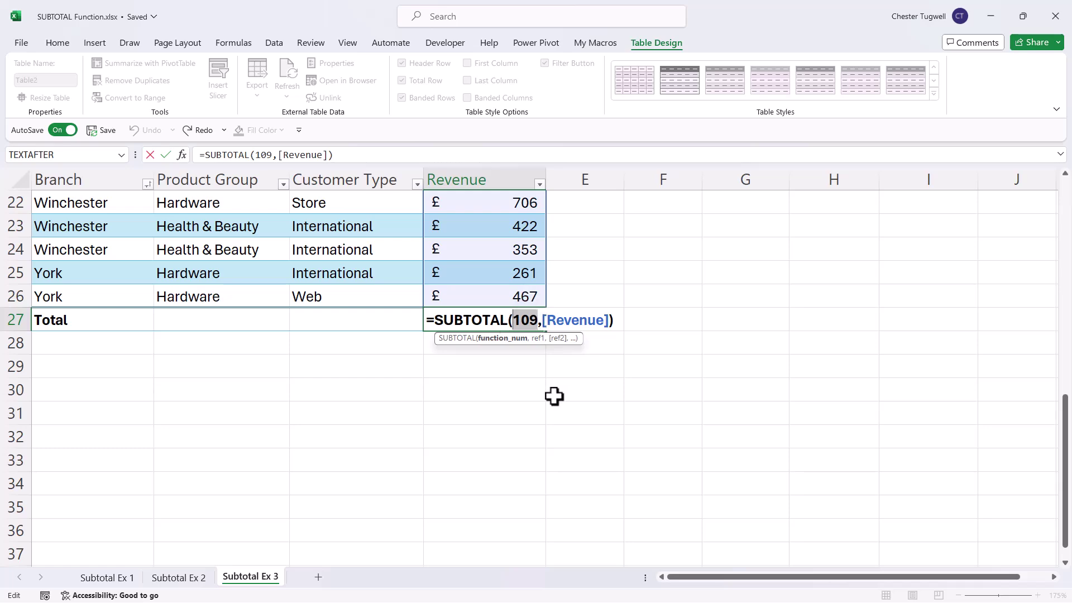
{"action": "key", "text": "Return"}
Hide rows 16–18 so the Revenue total shows £9,601.
{"action": "scroll", "coordinate": [510, 388], "scroll_direction": "up", "scroll_amount": 4}
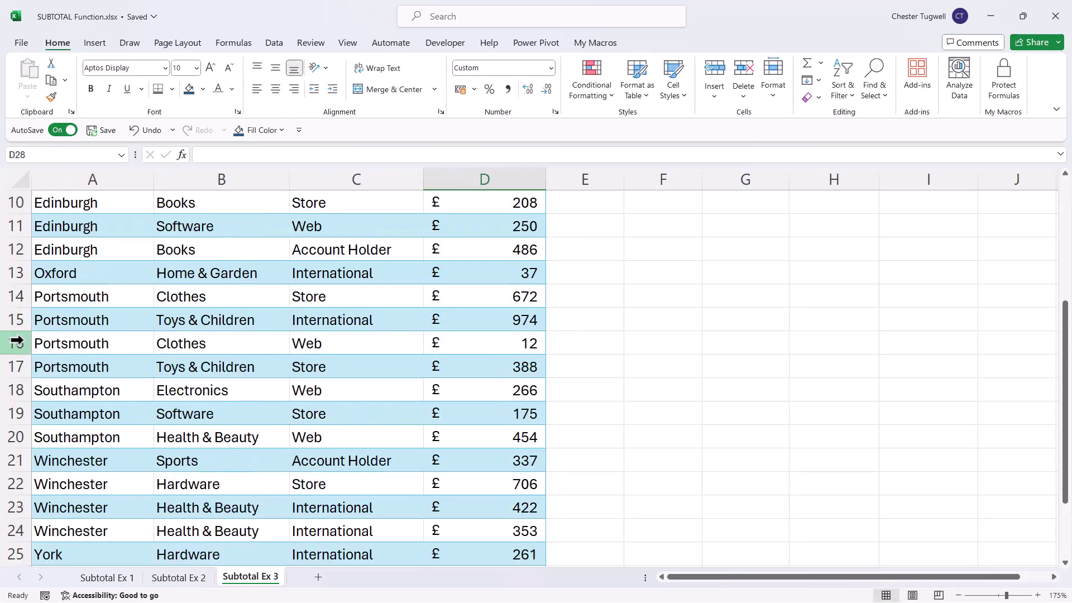
{"action": "left_click_drag", "start_coordinate": [16, 340], "coordinate": [17, 396]}
{"action": "right_click", "coordinate": [13, 395]}
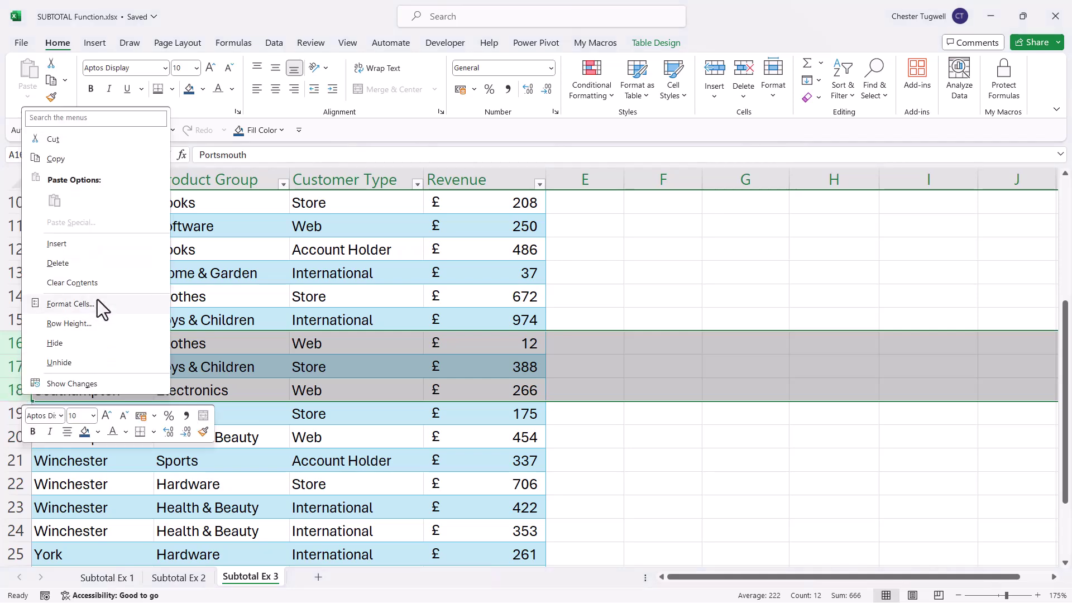
{"action": "left_click", "coordinate": [58, 342]}
{"action": "scroll", "coordinate": [524, 366], "scroll_direction": "down", "scroll_amount": 3}
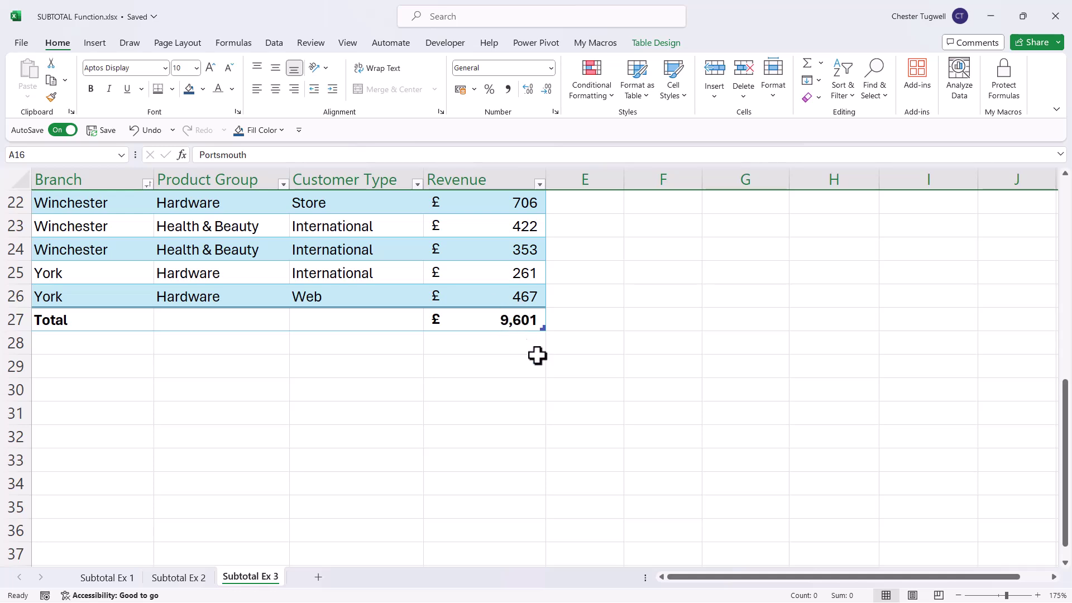
{"action": "left_click", "coordinate": [522, 323]}
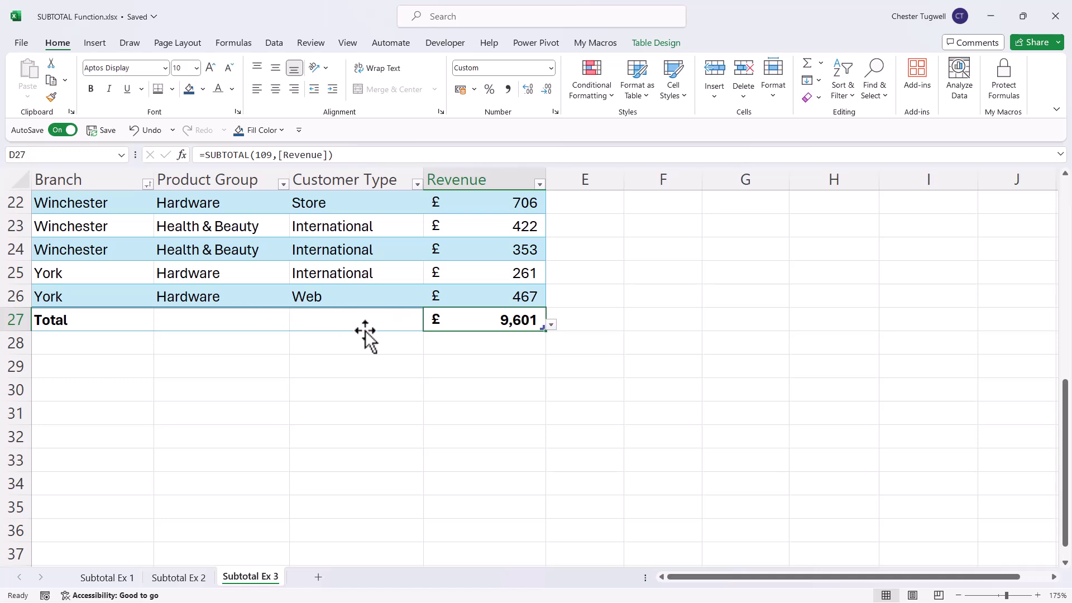
Set C27's Customer Type total to Count, showing 21, leaving the Product Group total empty.
{"action": "left_click", "coordinate": [351, 324]}
{"action": "left_click", "coordinate": [425, 324]}
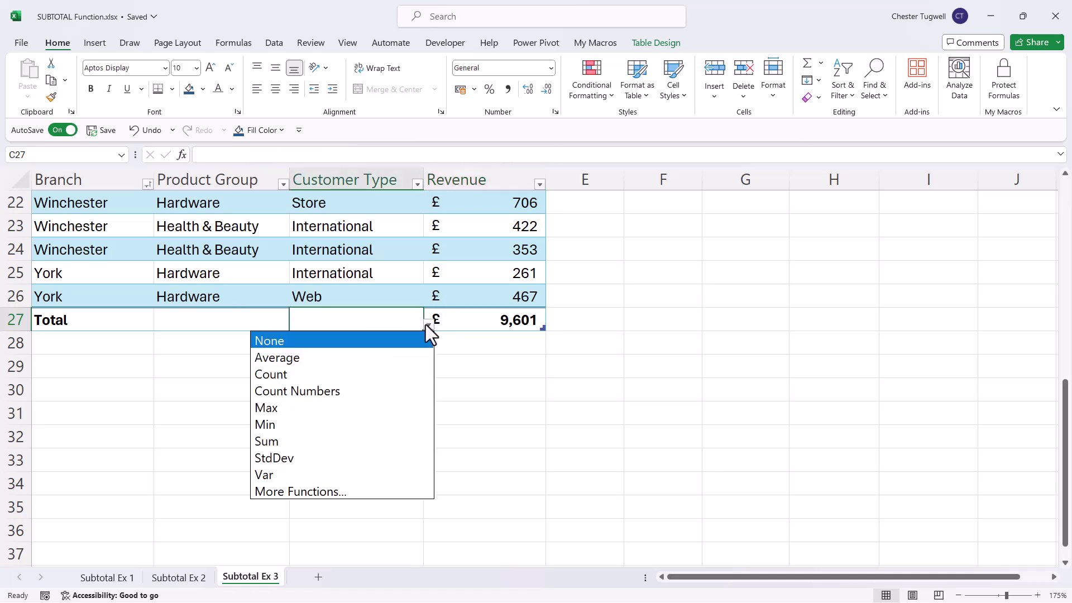
{"action": "left_click", "coordinate": [297, 379]}
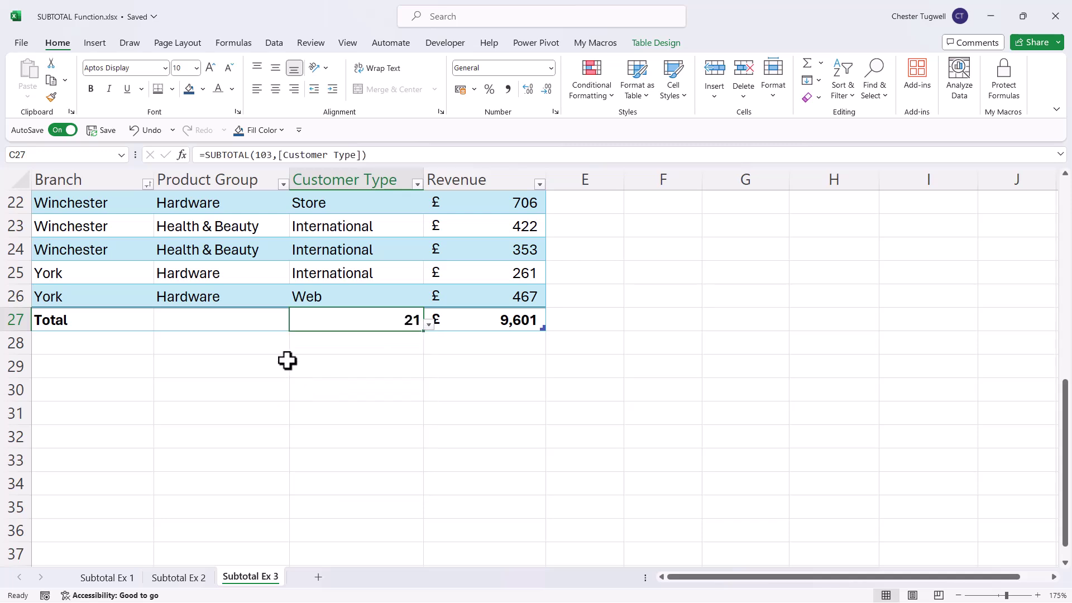
{"action": "left_click", "coordinate": [239, 321]}
{"action": "left_click", "coordinate": [294, 325]}
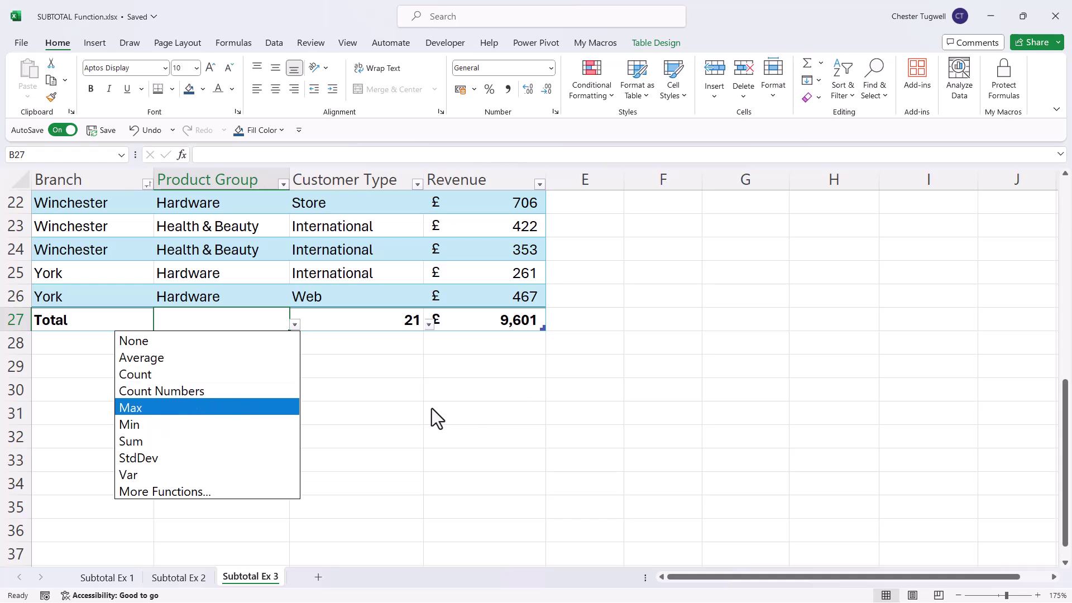
{"action": "key", "text": "Escape"}
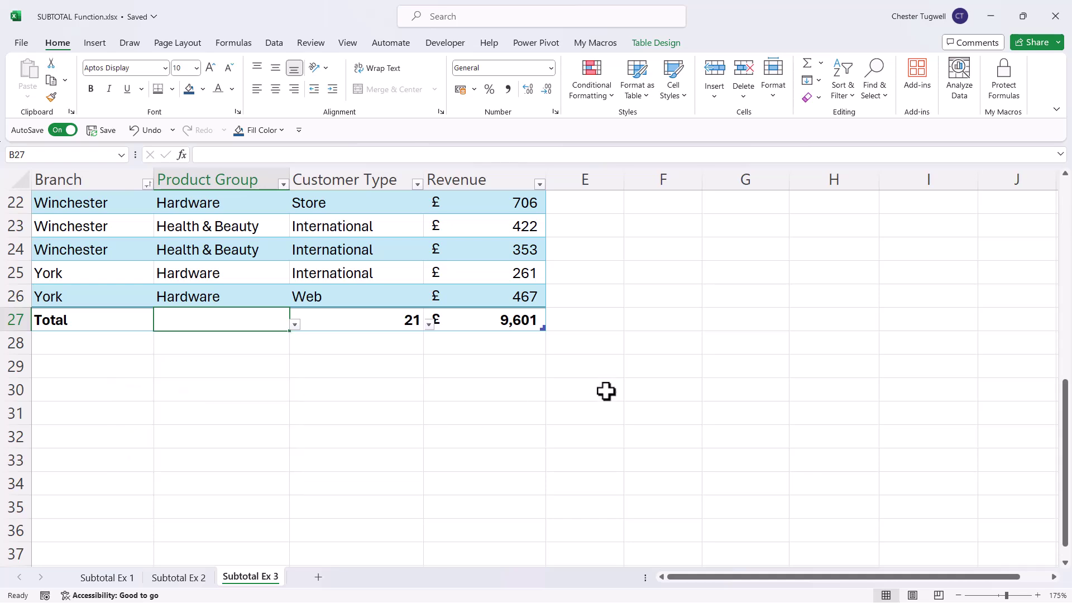
{"action": "scroll", "coordinate": [605, 391], "scroll_direction": "up", "scroll_amount": 3}
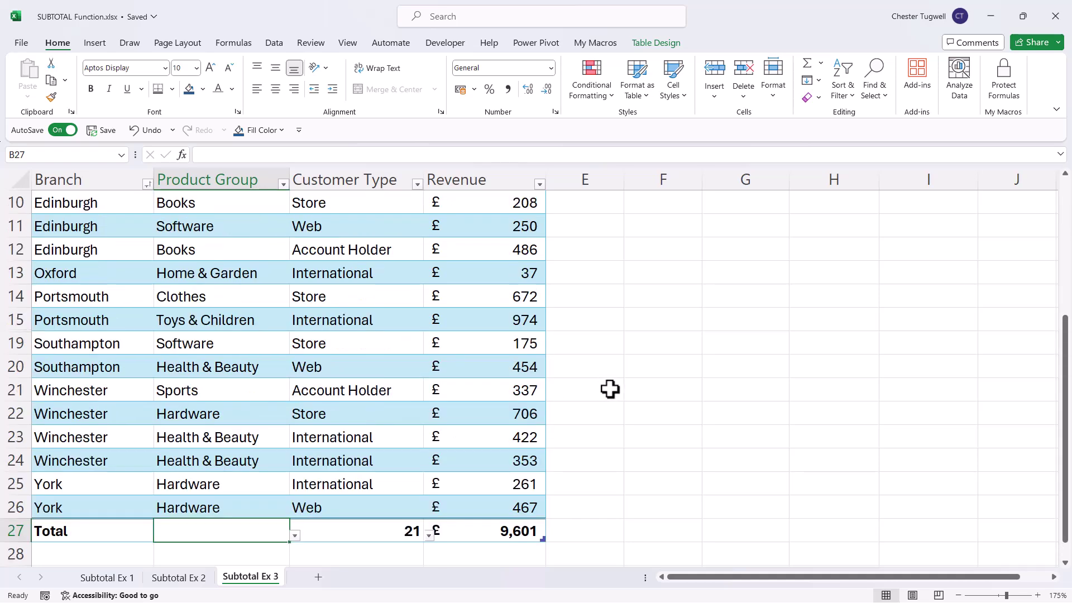